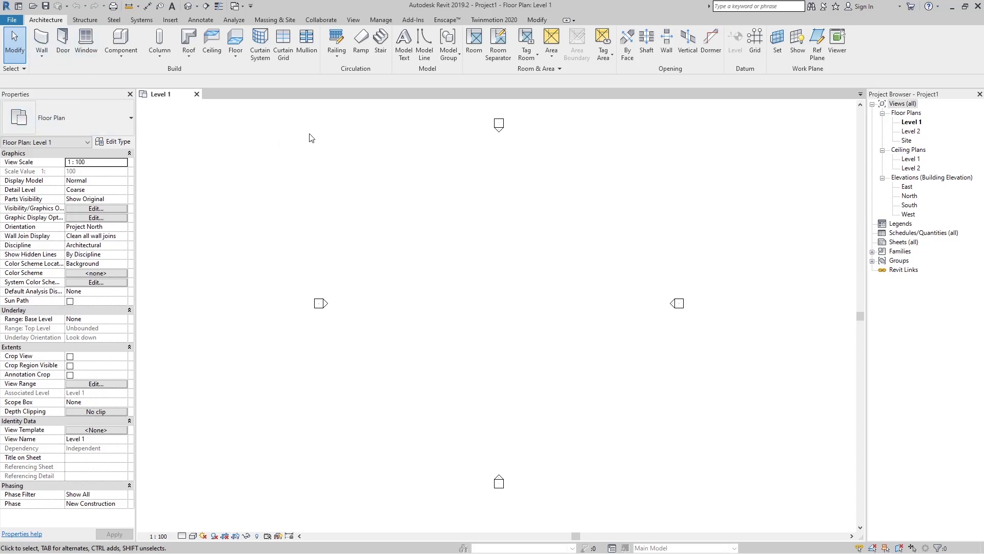
- Draw a model-line rectangle about 6200 by 3100 in the middle of the Level 1 floor plan, using the Lines line style
click(427, 53)
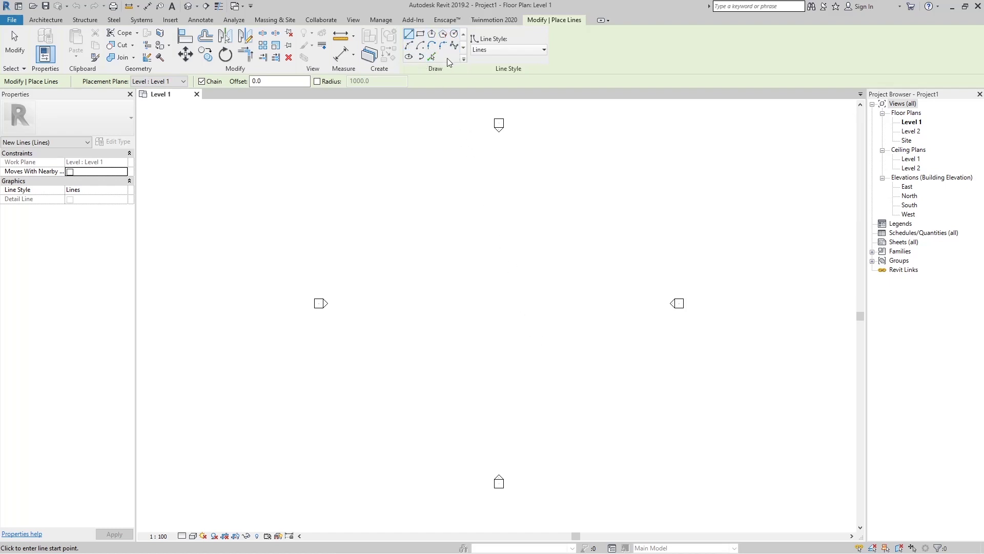
click(496, 55)
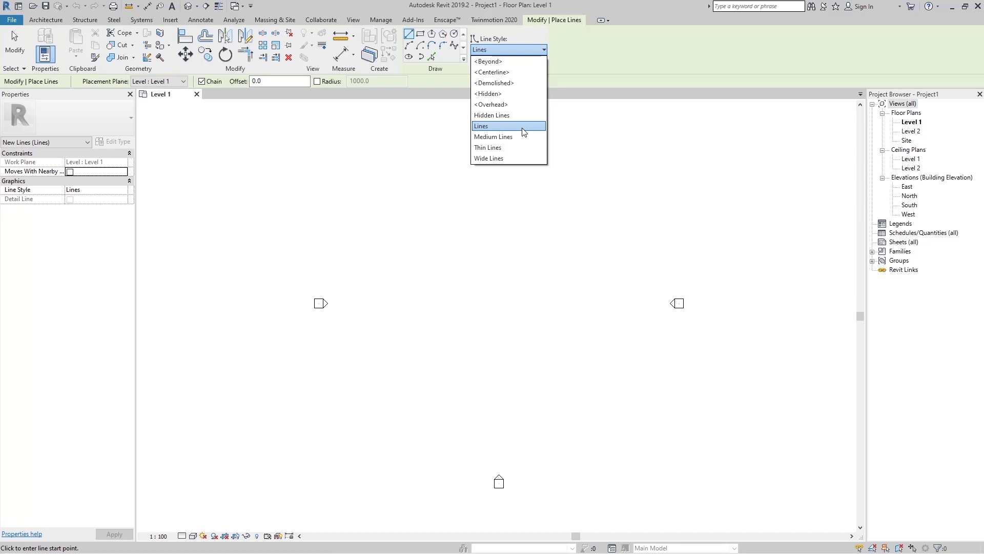
click(512, 45)
click(512, 45)
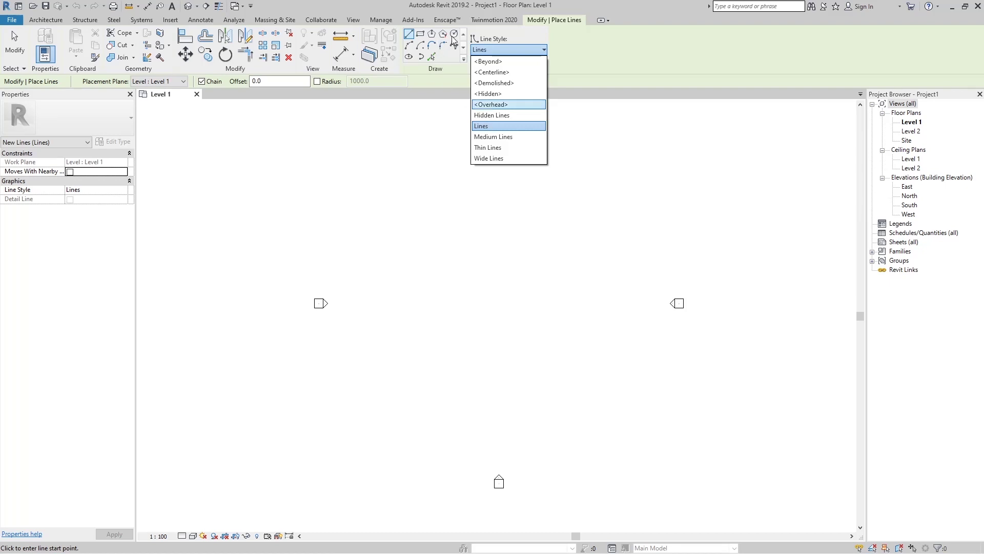
click(421, 36)
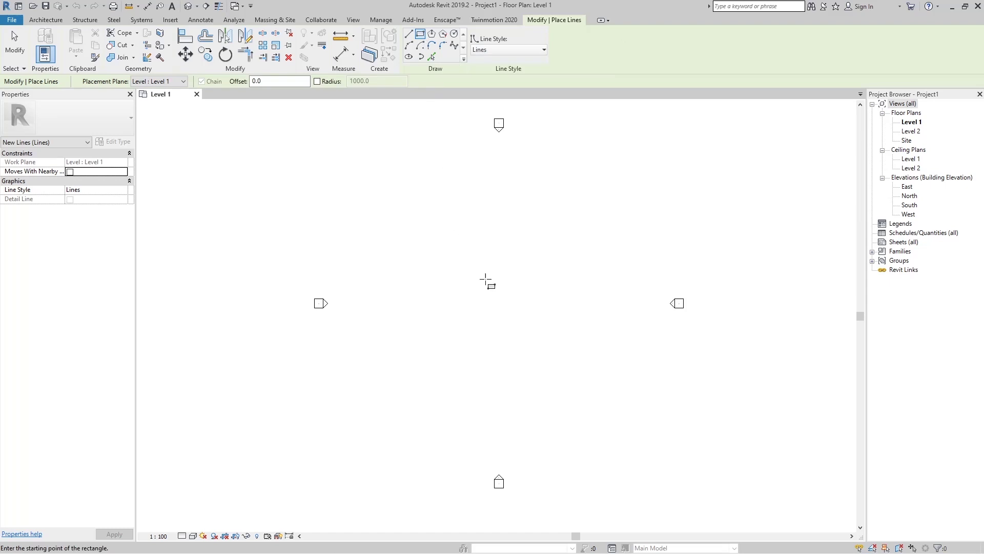
scroll(508, 312, up, 2)
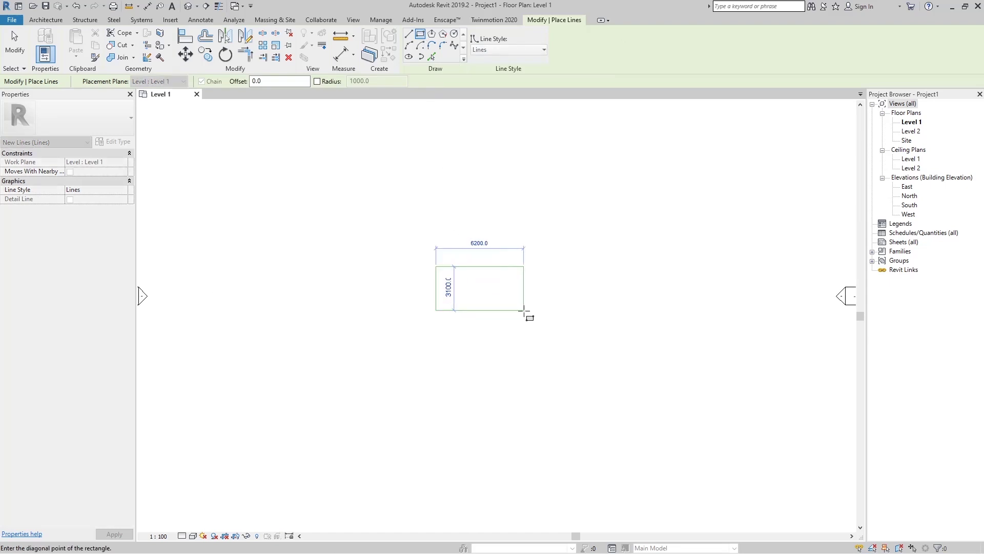
click(523, 311)
key(Escape)
key(Escape)
scroll(648, 324, down, 1)
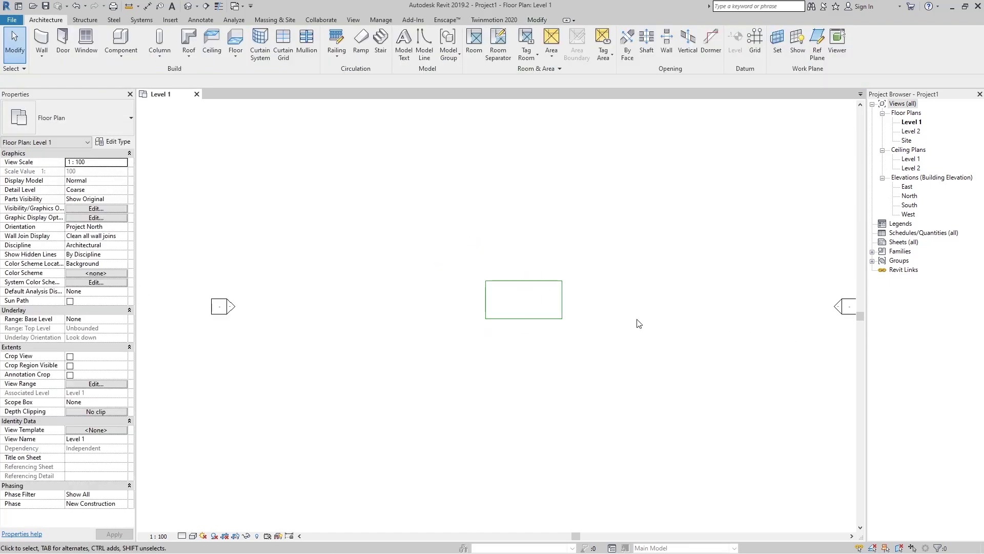
scroll(540, 299, up, 1)
scroll(532, 295, up, 3)
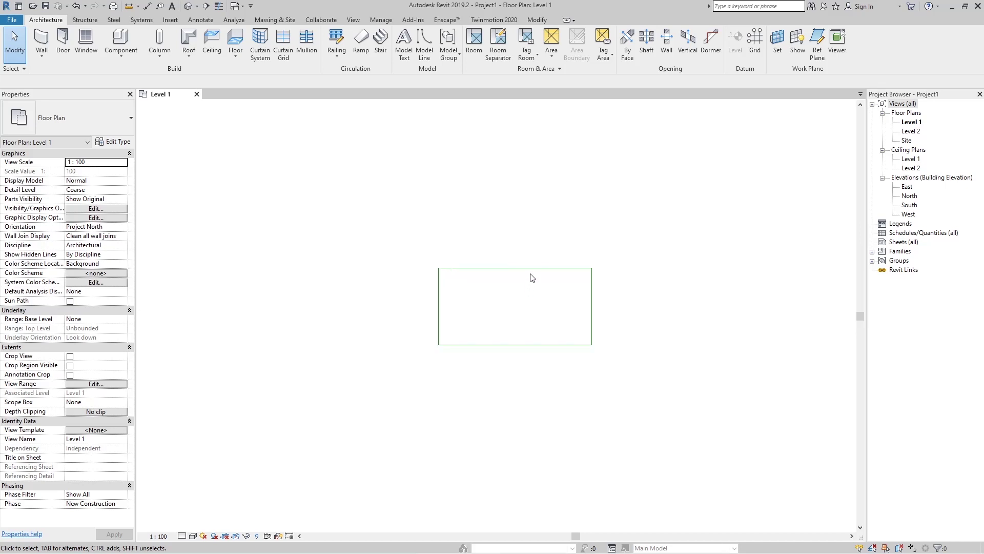
- Select the model-line rectangle's upper edge to inspect its properties and line style, and clear the selection
click(535, 268)
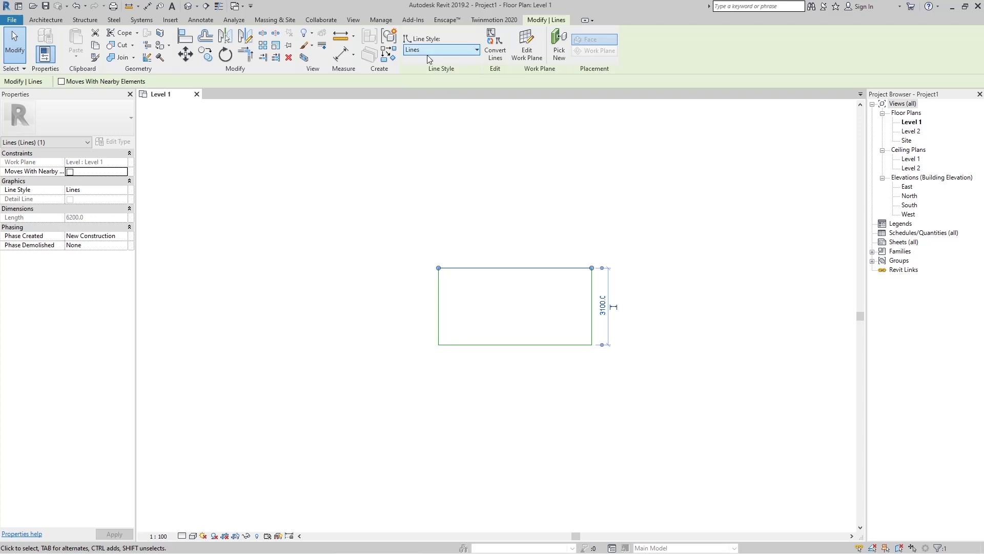
scroll(534, 260, up, 2)
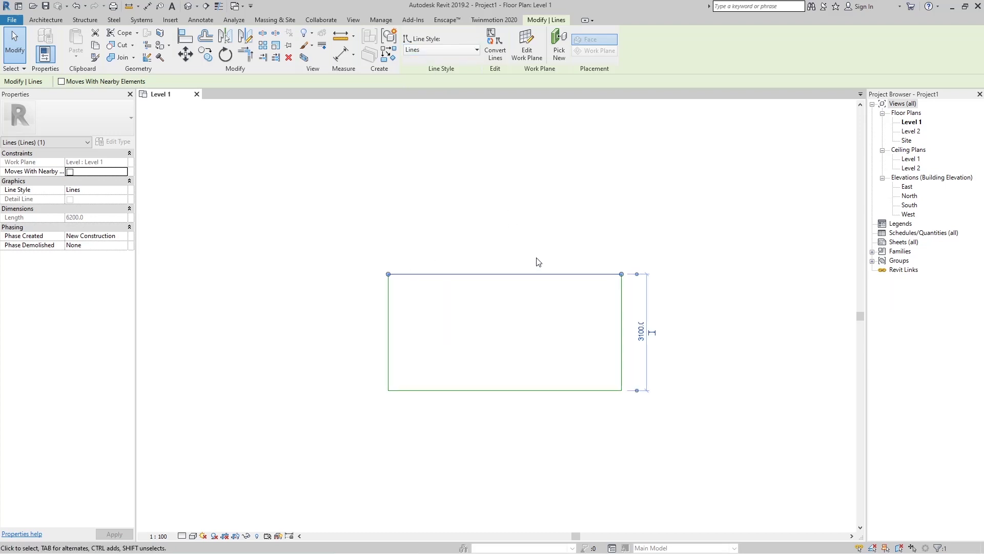
scroll(519, 229, down, 4)
click(513, 234)
scroll(554, 240, up, 2)
middle_drag(564, 253, 538, 256)
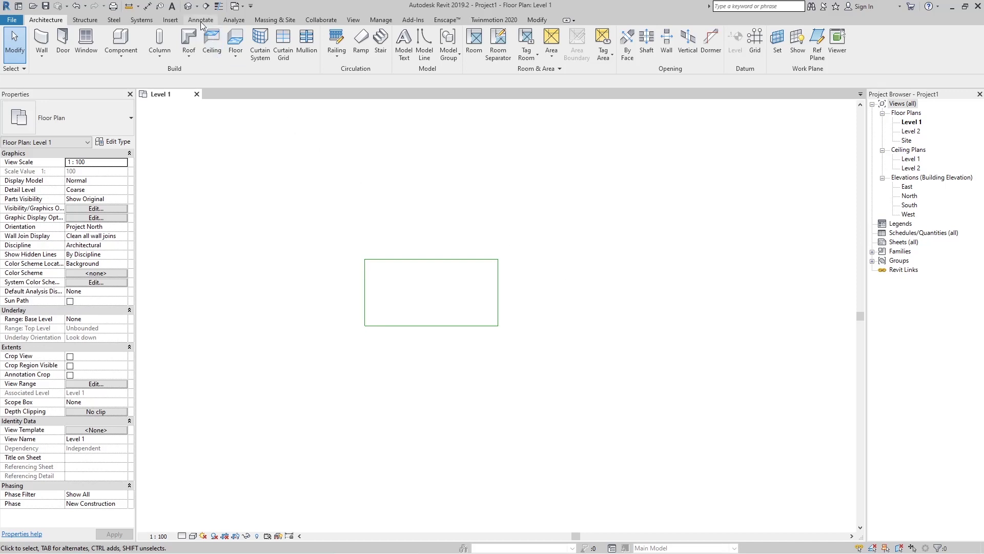
- Open the default 3D view and examine how the model-line rectangle displays there
click(187, 7)
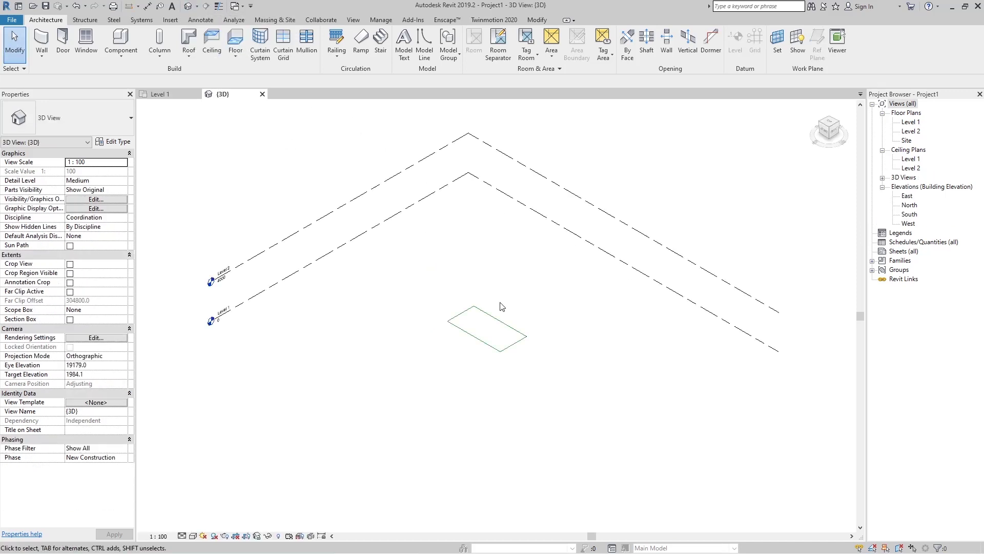
scroll(517, 291, up, 2)
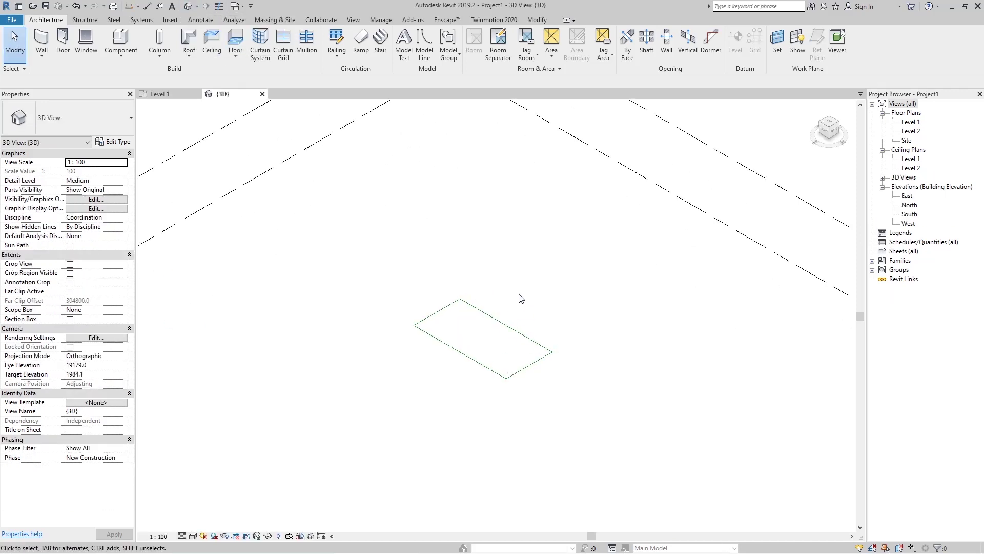
scroll(546, 370, down, 2)
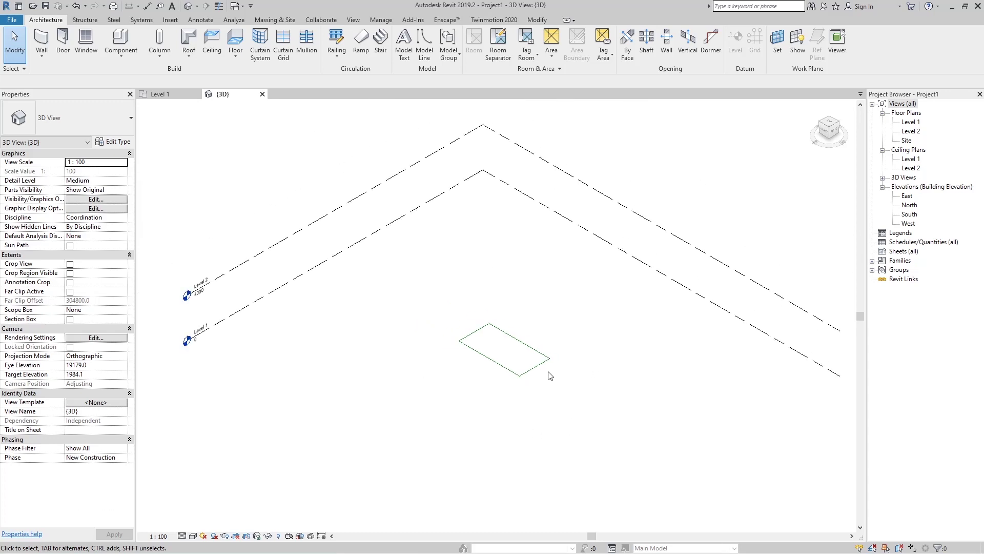
scroll(544, 367, up, 2)
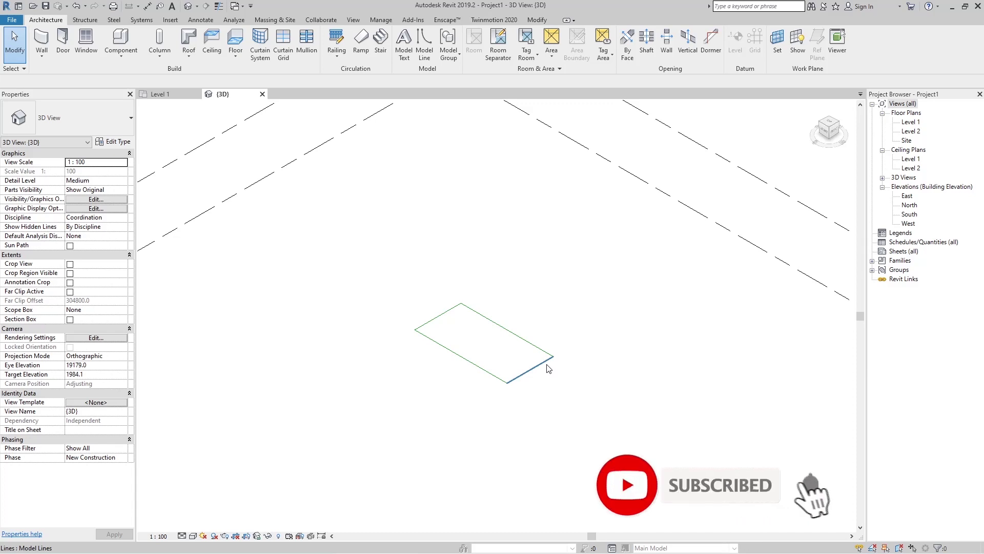
- Open the East elevation and select the rectangle's model lines along Level 1 to inspect them
double_click(908, 196)
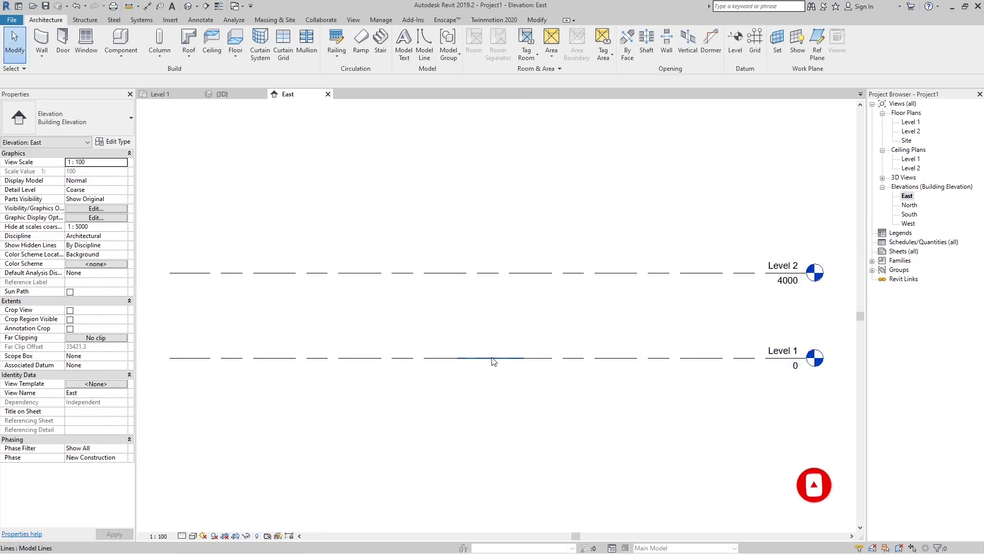
scroll(496, 363, up, 5)
click(465, 353)
scroll(460, 374, down, 3)
drag(389, 289, 615, 389)
scroll(445, 353, up, 3)
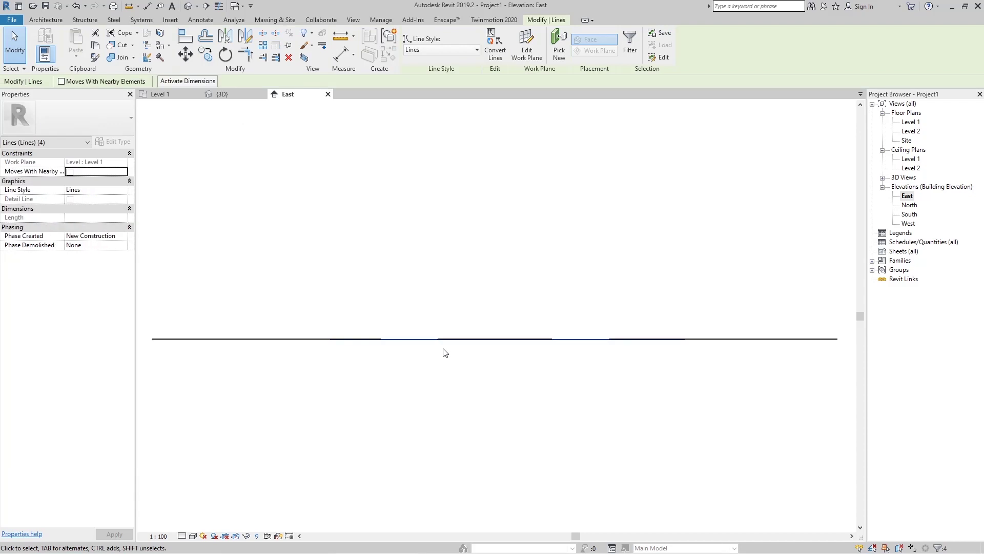
scroll(418, 335, down, 4)
click(564, 377)
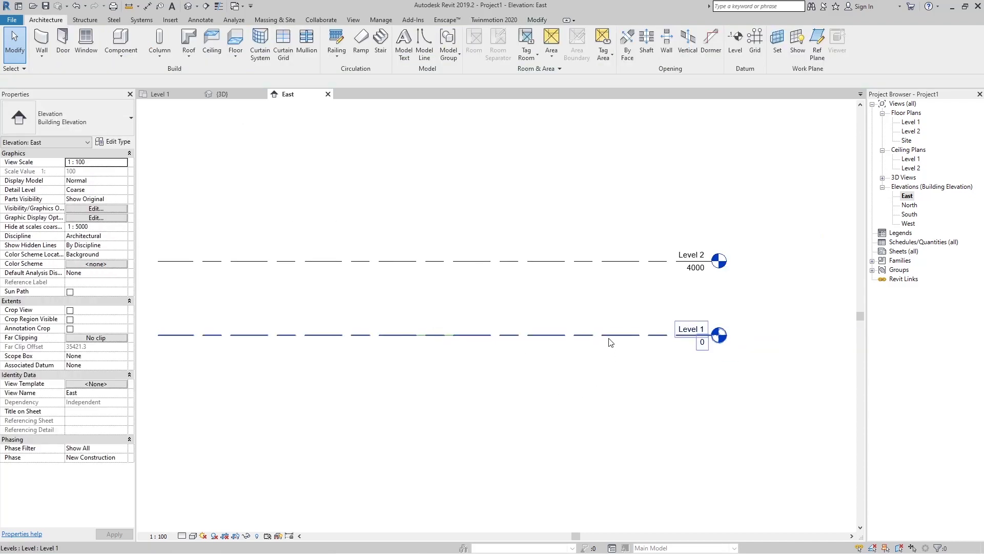
- Hide the Level 1 datum element in the East elevation, leaving the rectangle's model lines exposed
click(610, 337)
right_click(600, 368)
mouse_move(652, 192)
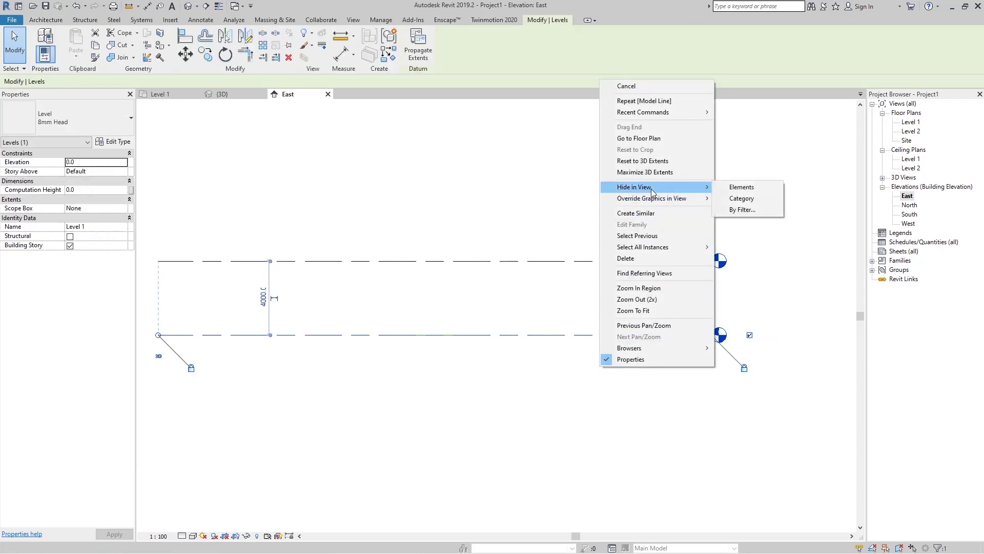
click(742, 188)
scroll(469, 344, up, 3)
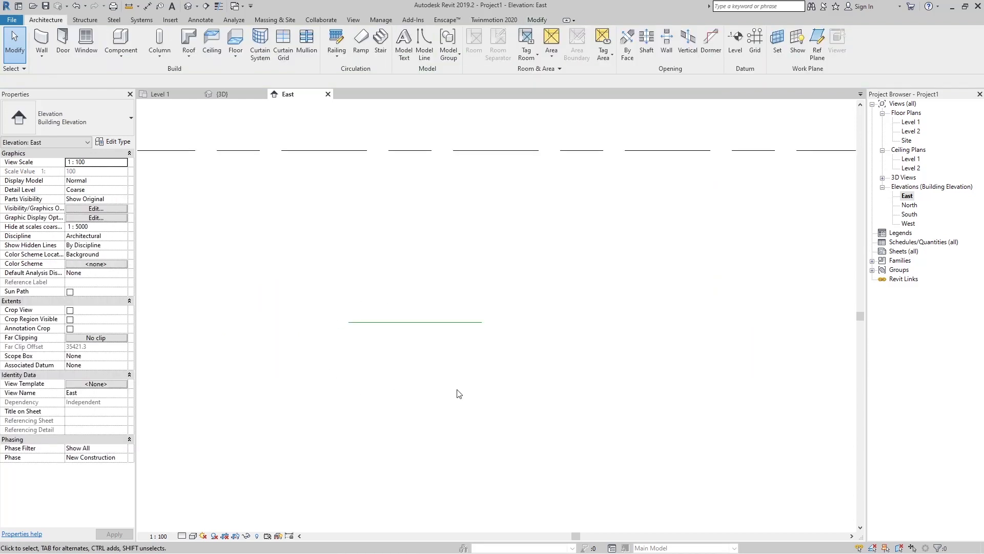
scroll(450, 347, down, 3)
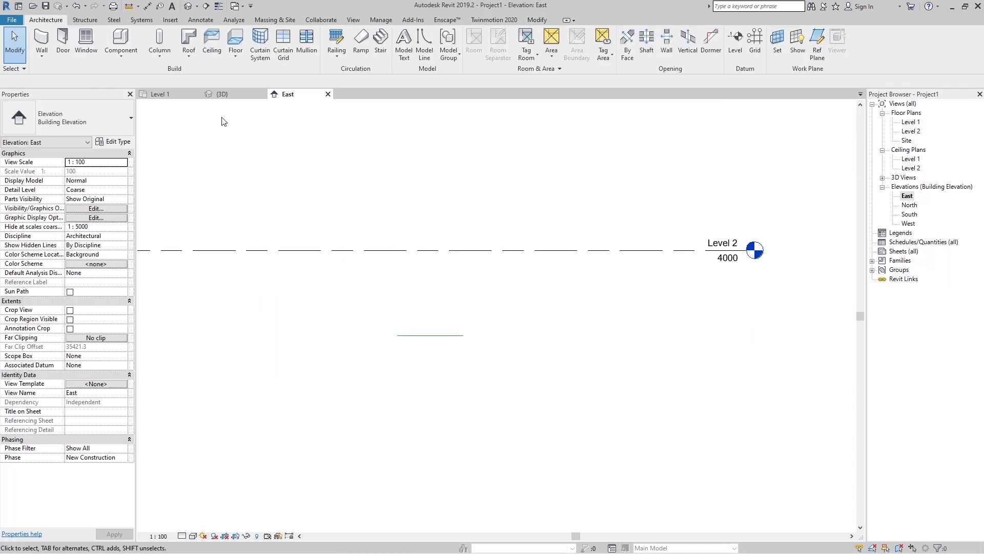
- Draw a detail-line rectangle about 6510 wide in Thin Lines on the Level 1 plan, beside the model-line rectangle and matching its height
click(222, 94)
click(164, 94)
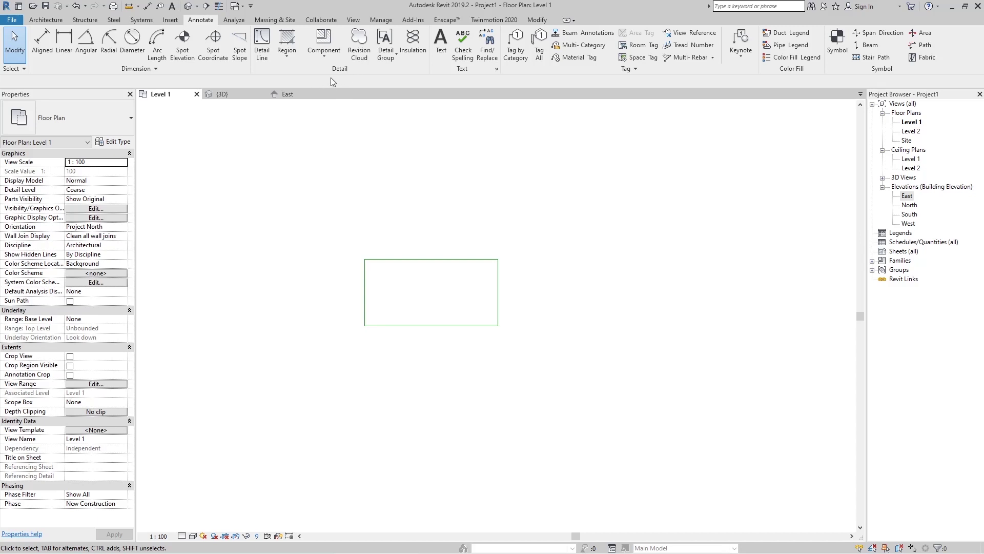
click(263, 48)
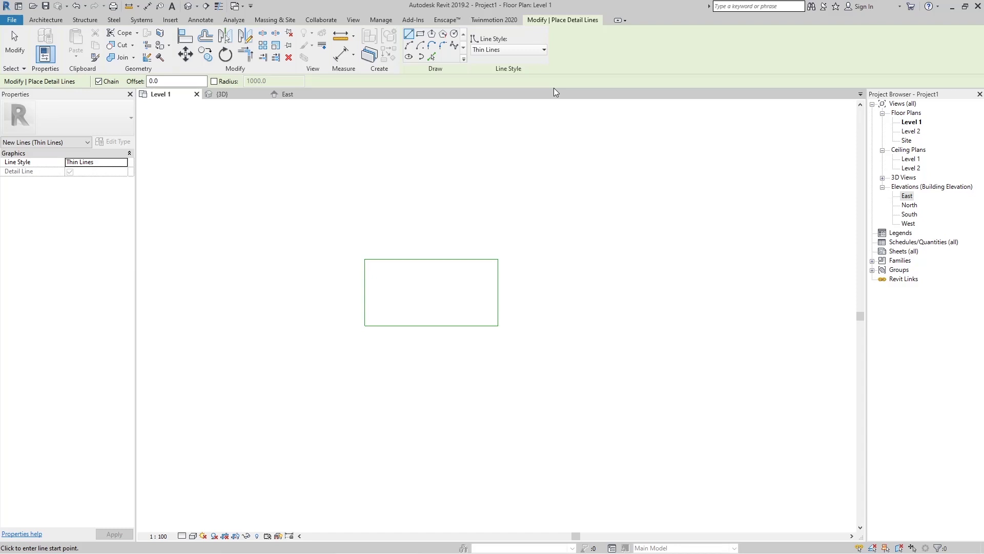
click(418, 33)
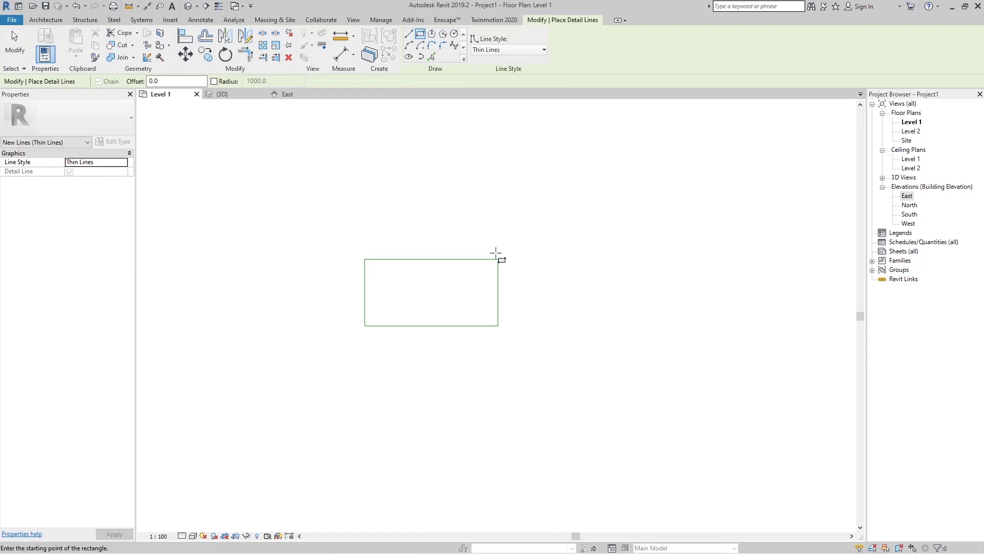
click(513, 259)
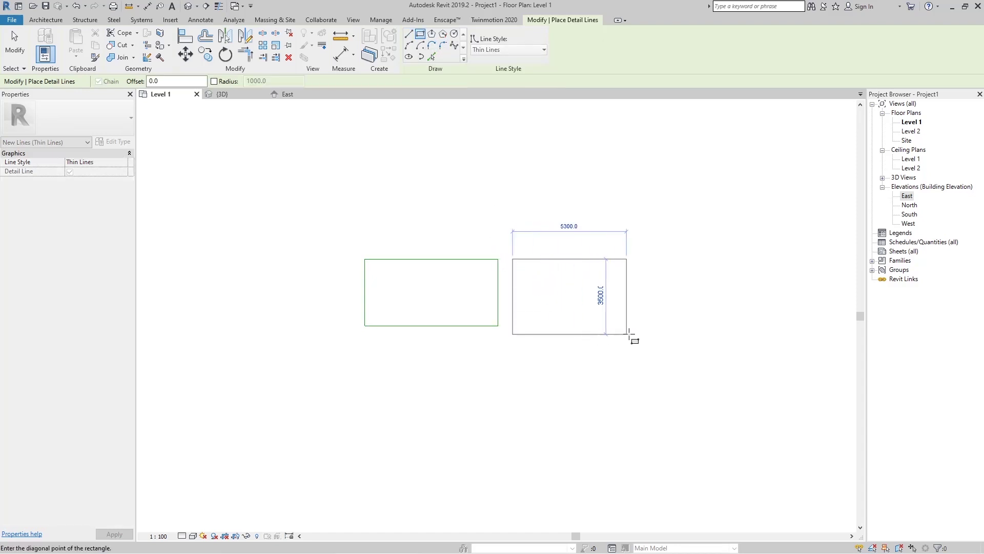
click(653, 326)
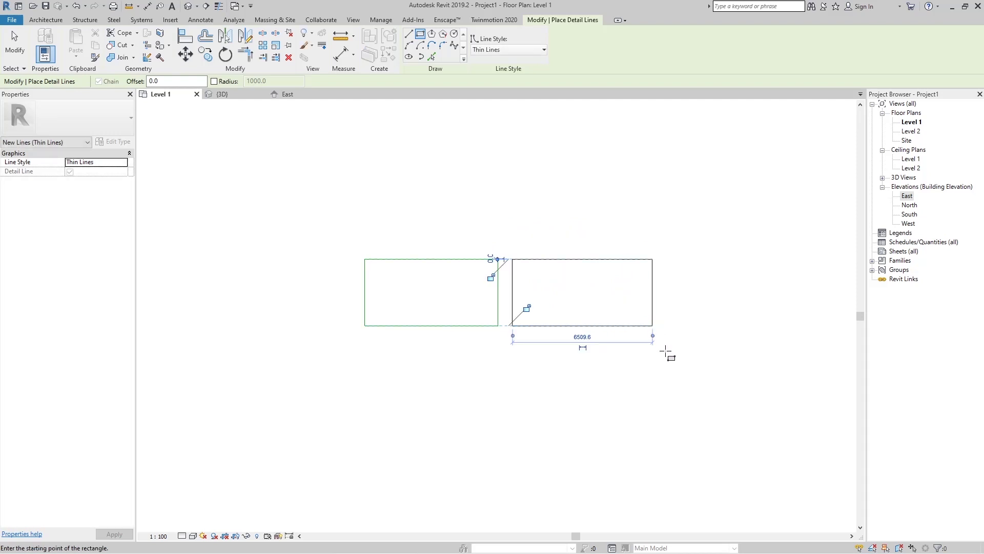
key(Escape)
scroll(568, 281, up, 1)
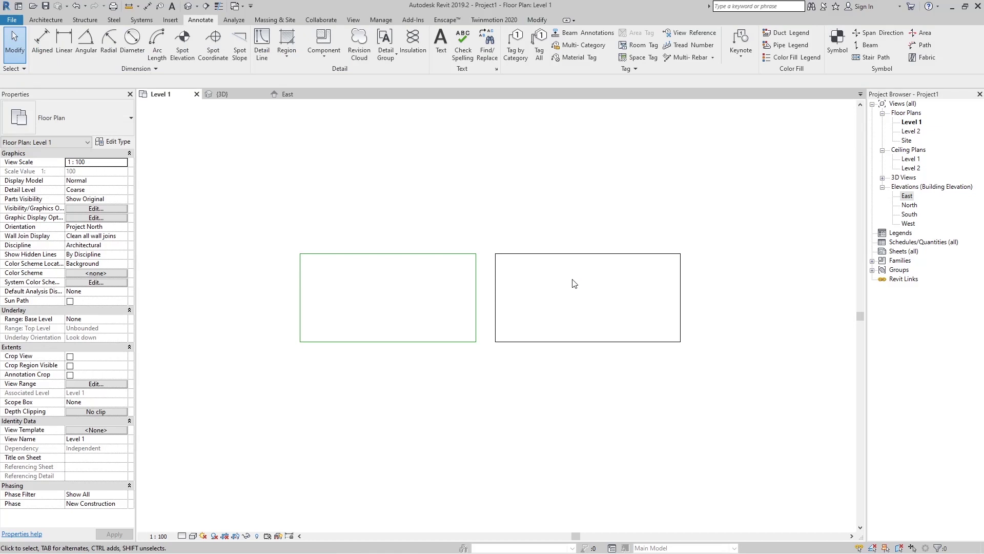
scroll(515, 212, down, 1)
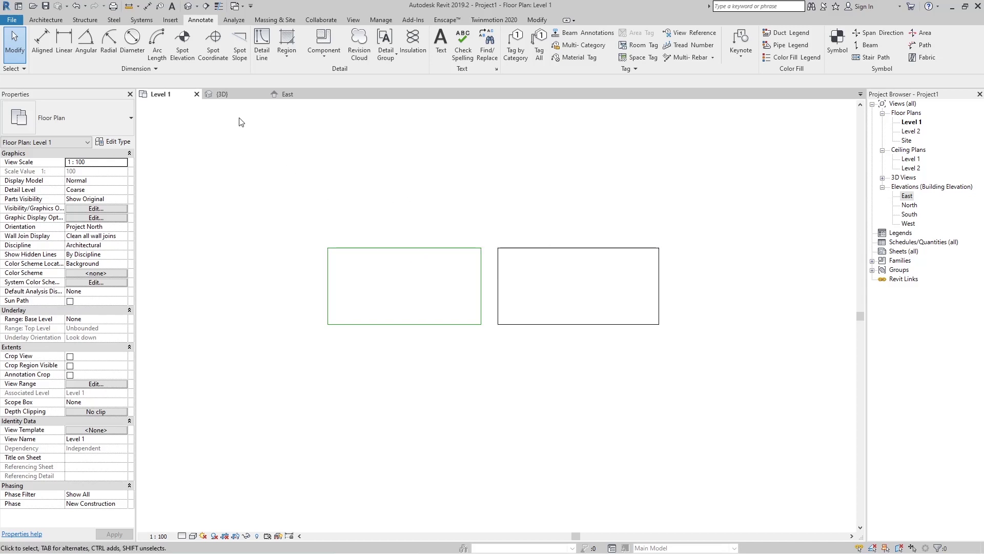
- Look for the detail-line rectangle in the 3D view and inspect its upper edge in the Level 1 plan
click(234, 95)
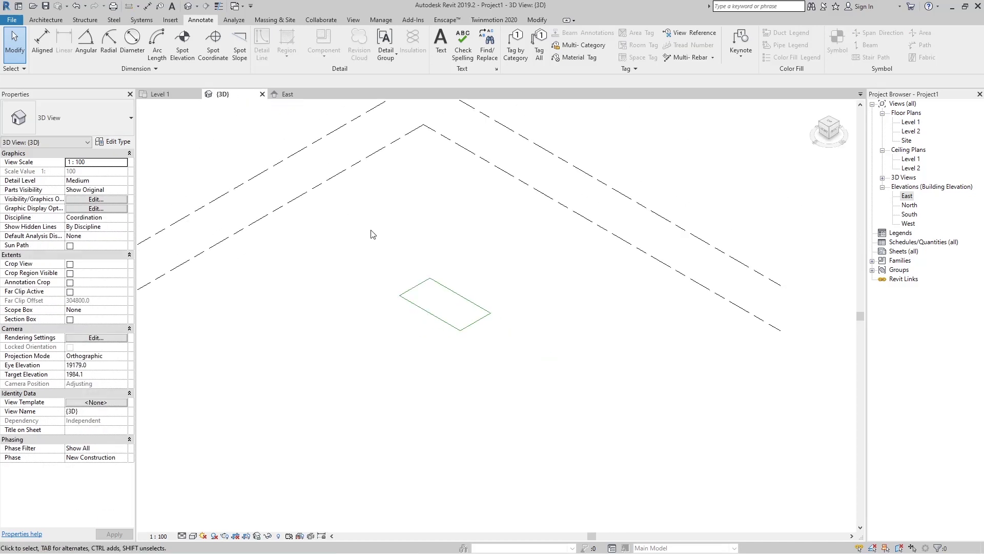
scroll(373, 234, down, 1)
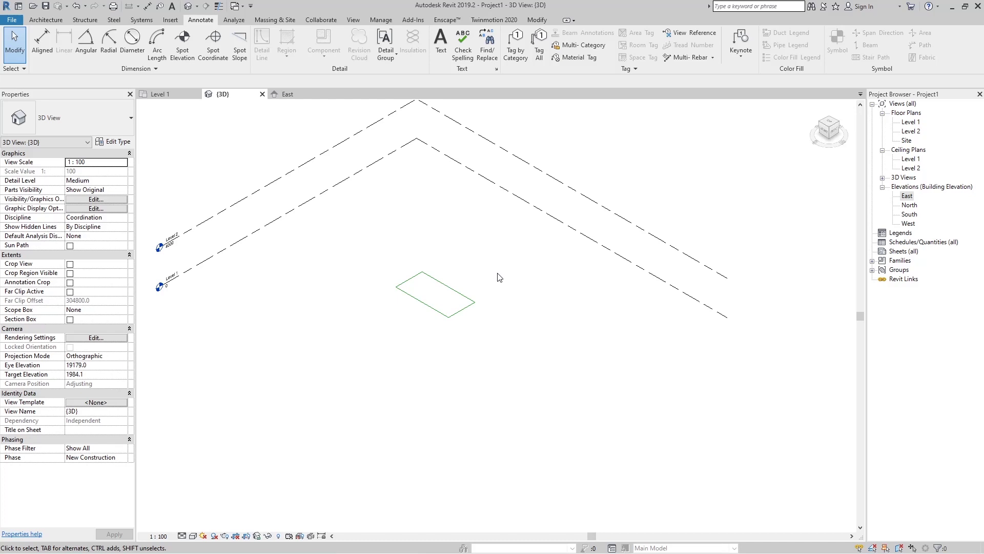
click(173, 94)
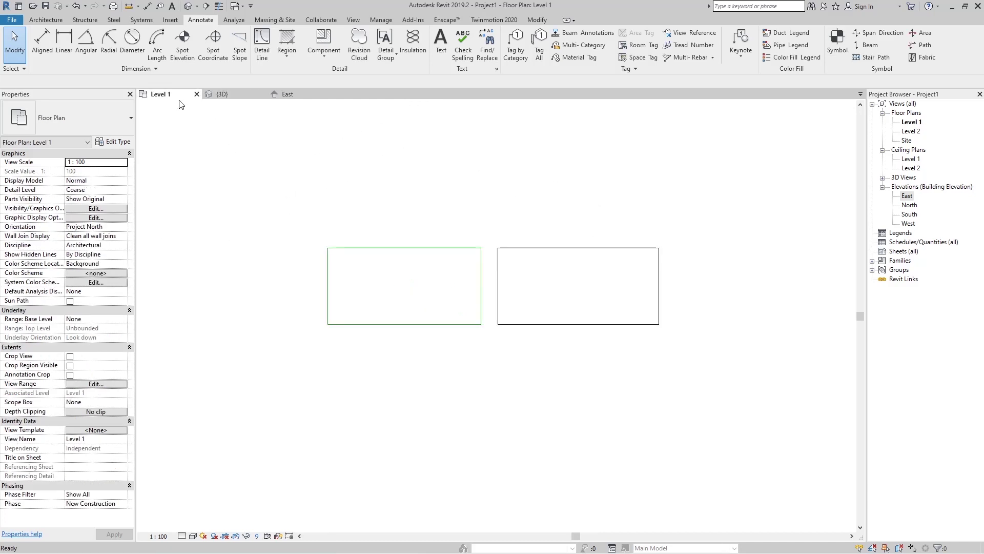
click(545, 248)
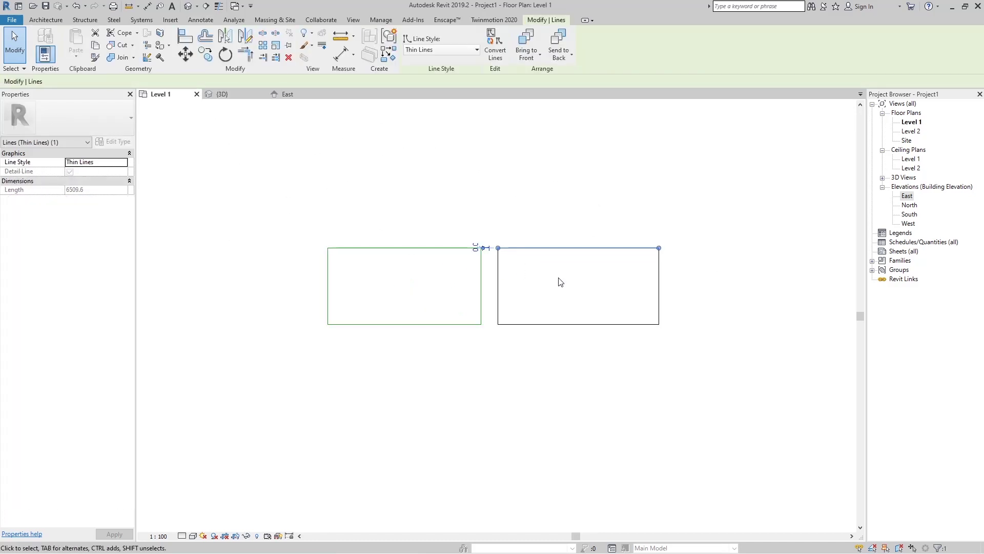
key(Escape)
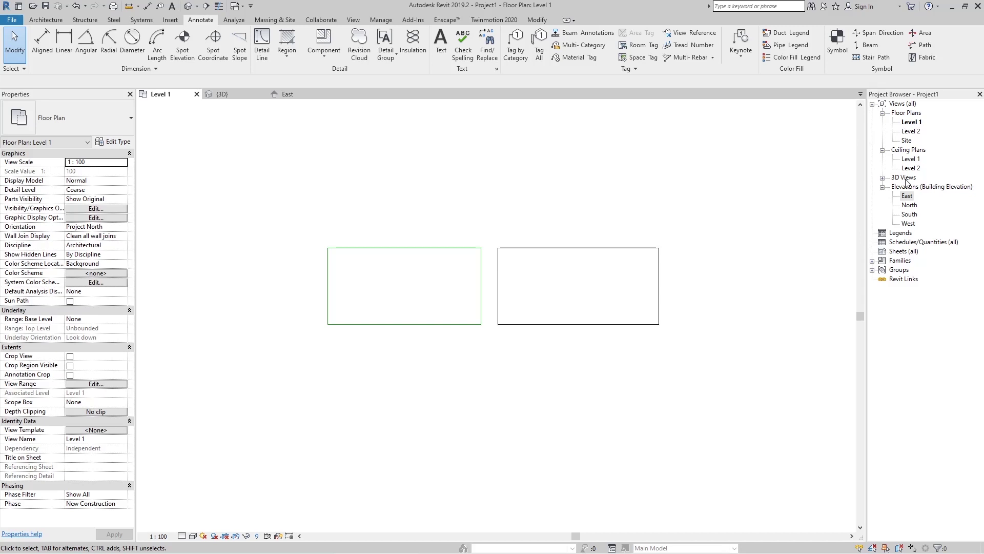
- Examine the East elevation to see which of the two rectangles' lines display there
double_click(910, 197)
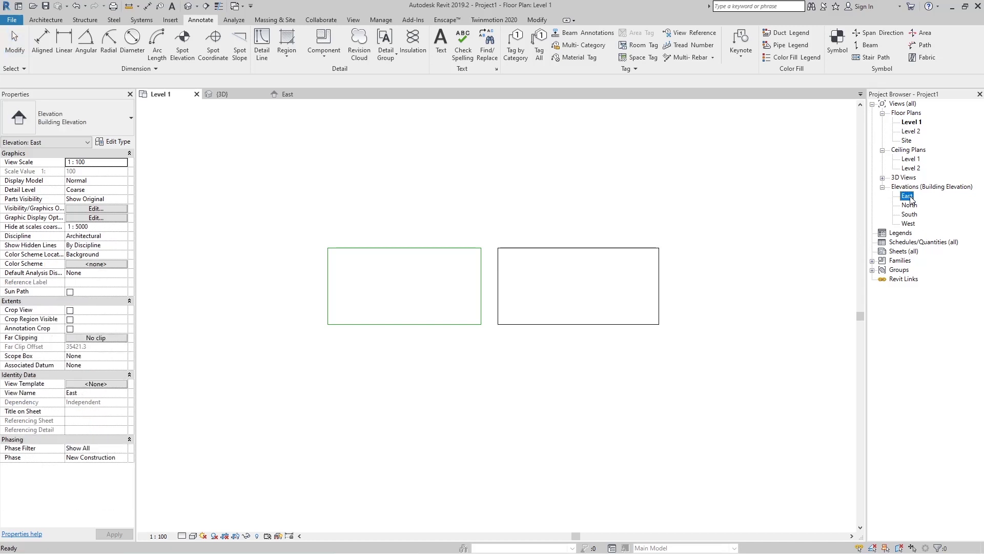
drag(664, 308, 439, 347)
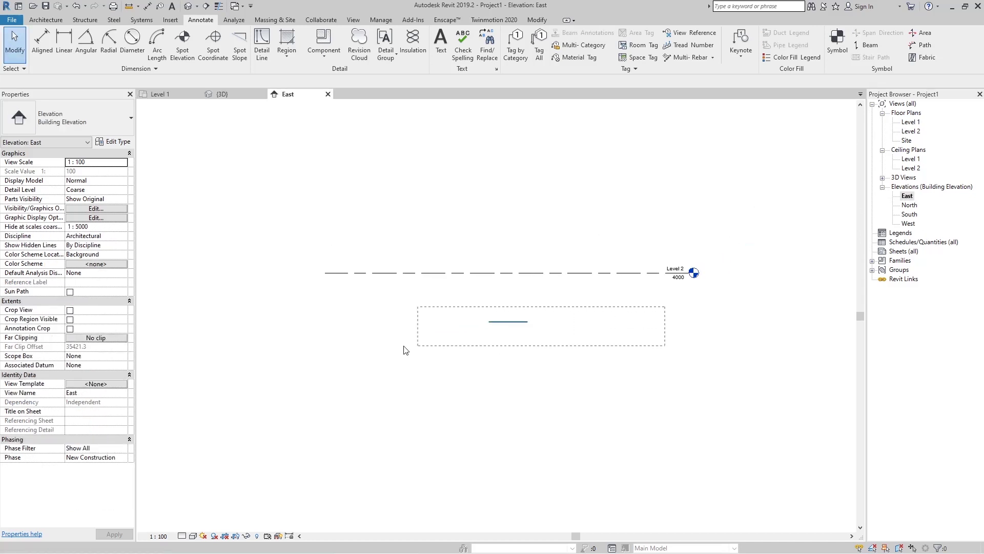
scroll(574, 338, up, 1)
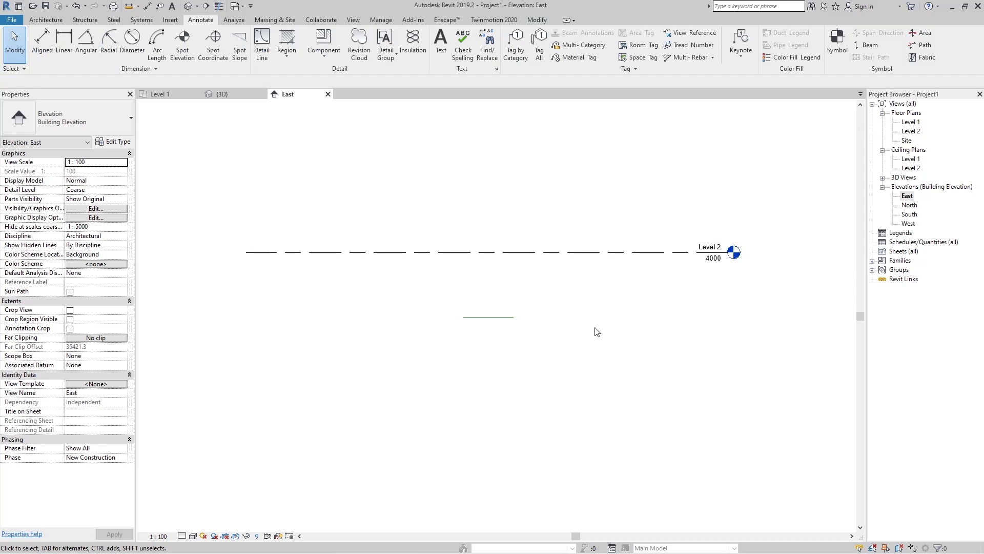
- Draw a detail-line rectangle about 3800 by 3100 in Thin Lines above Level 2 in the East elevation
click(263, 49)
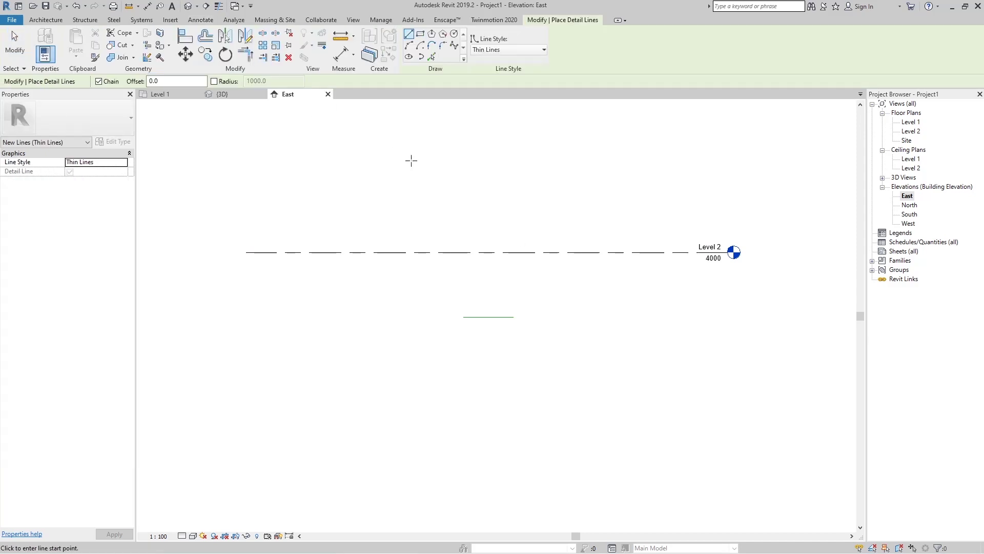
click(421, 34)
click(481, 187)
click(542, 236)
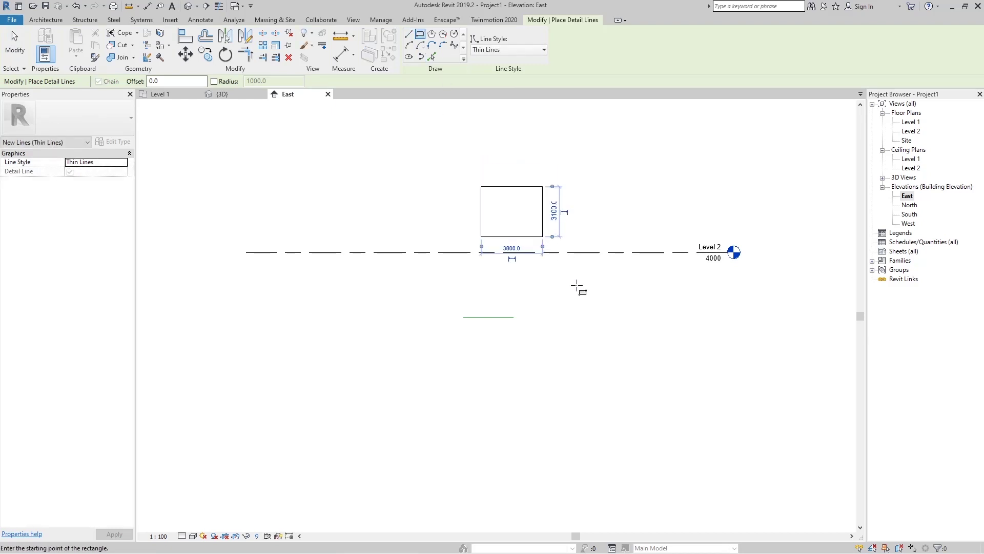
- Compare the 3D view with the East elevation, inspecting a model line of the green rectangle and the upper edge of the elevation's detail-line rectangle
click(225, 95)
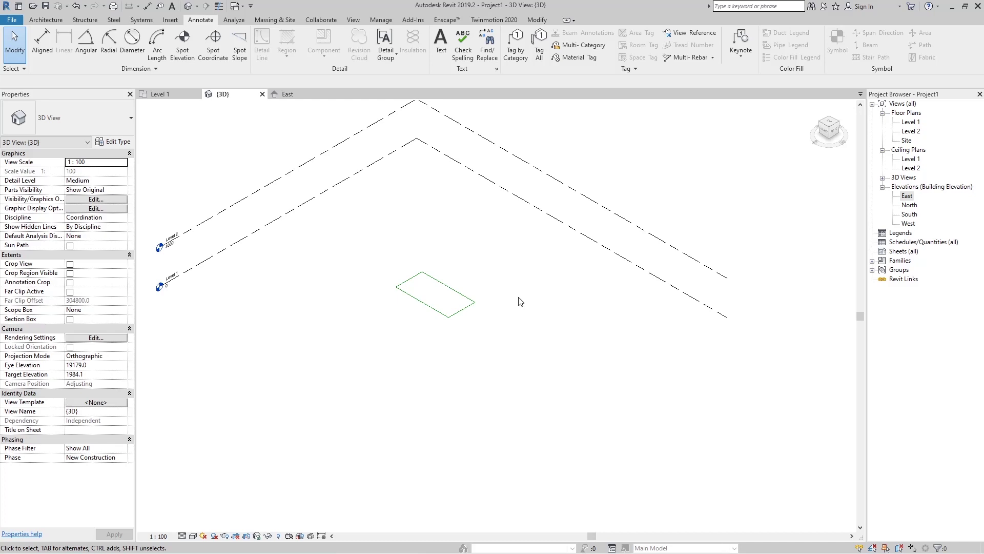
click(453, 287)
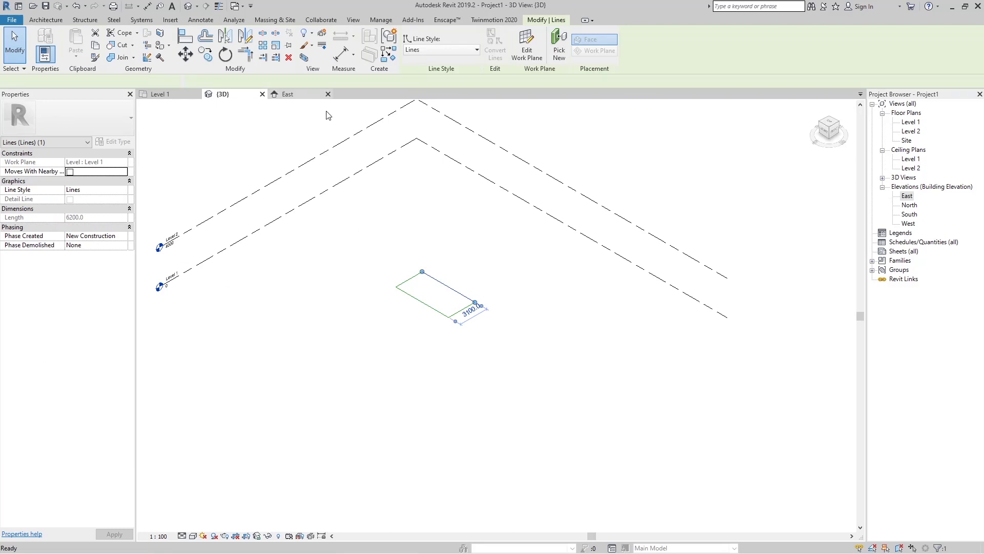
click(328, 93)
key(Escape)
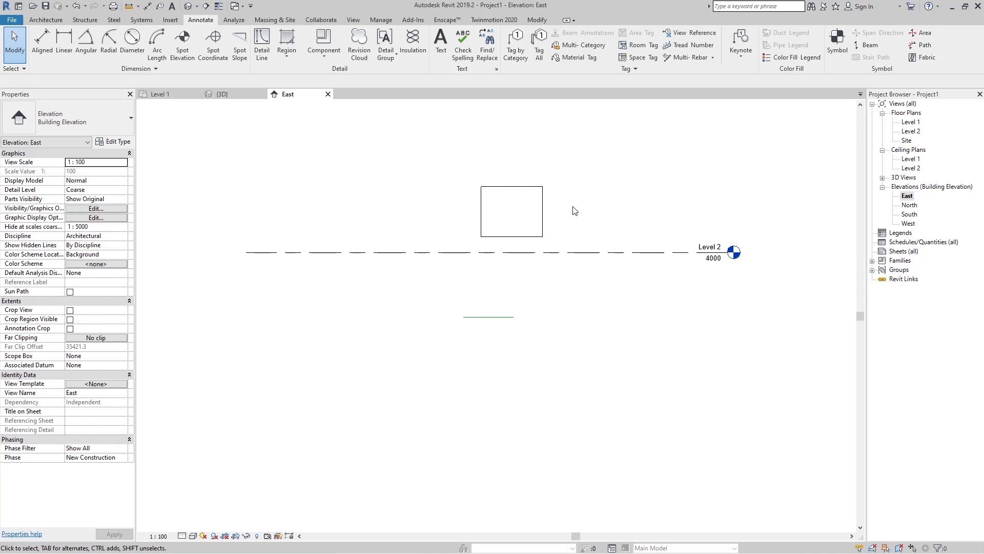
click(240, 94)
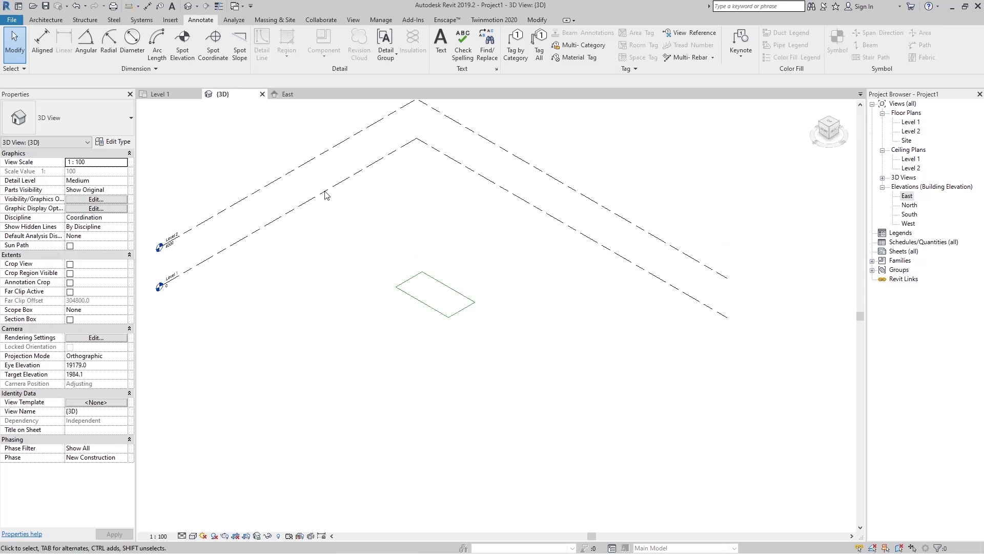
click(444, 290)
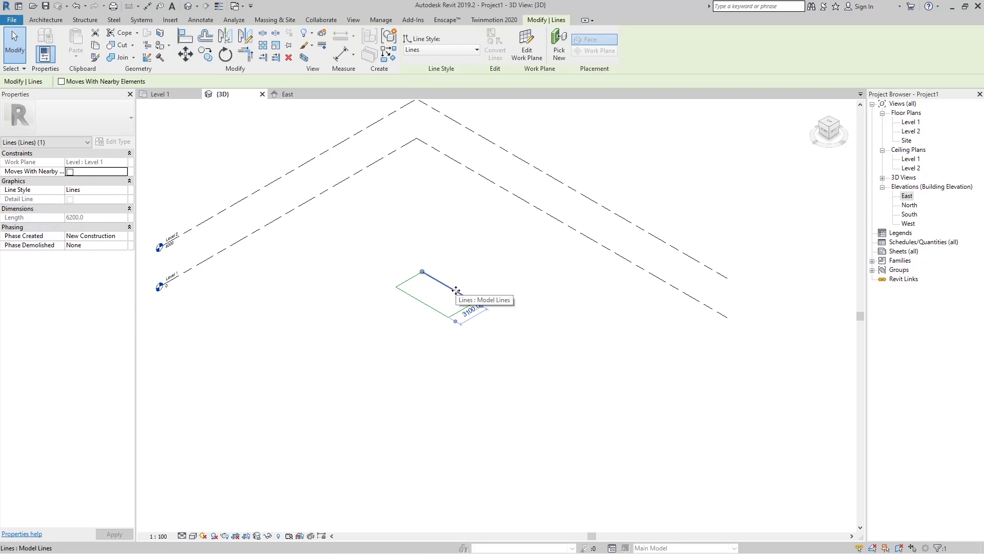
click(291, 93)
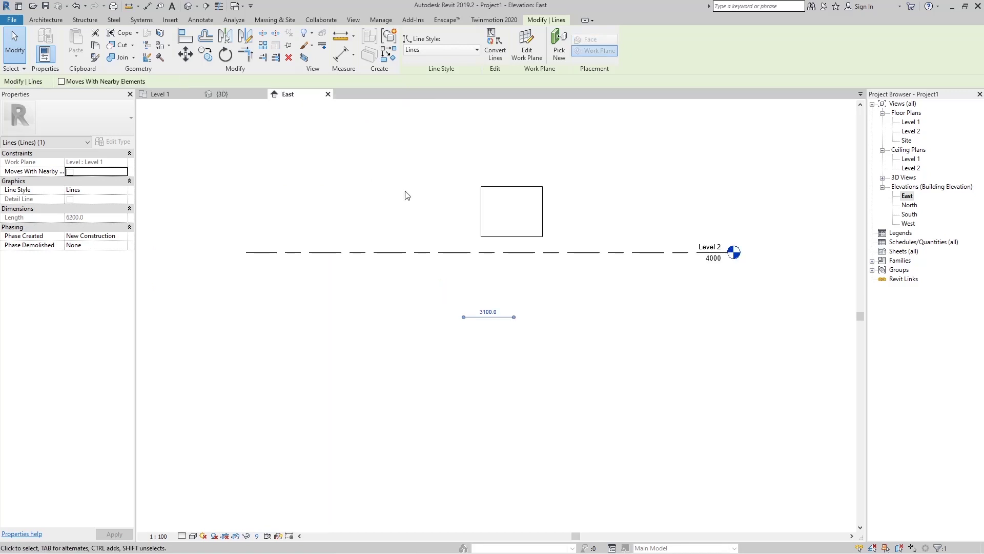
click(528, 169)
click(516, 186)
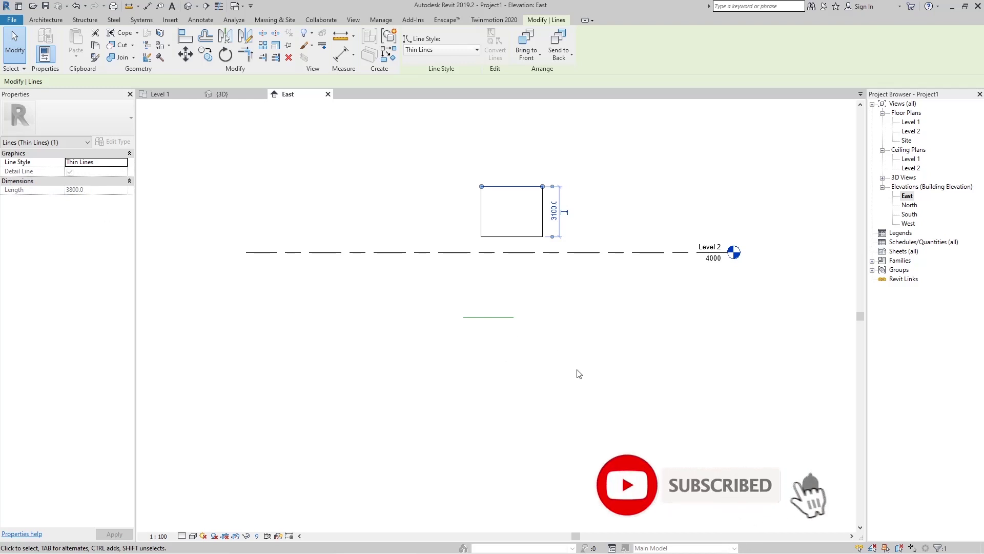
- Convert the upper edge of the detail-line rectangle in the Level 1 plan to a model line
click(162, 96)
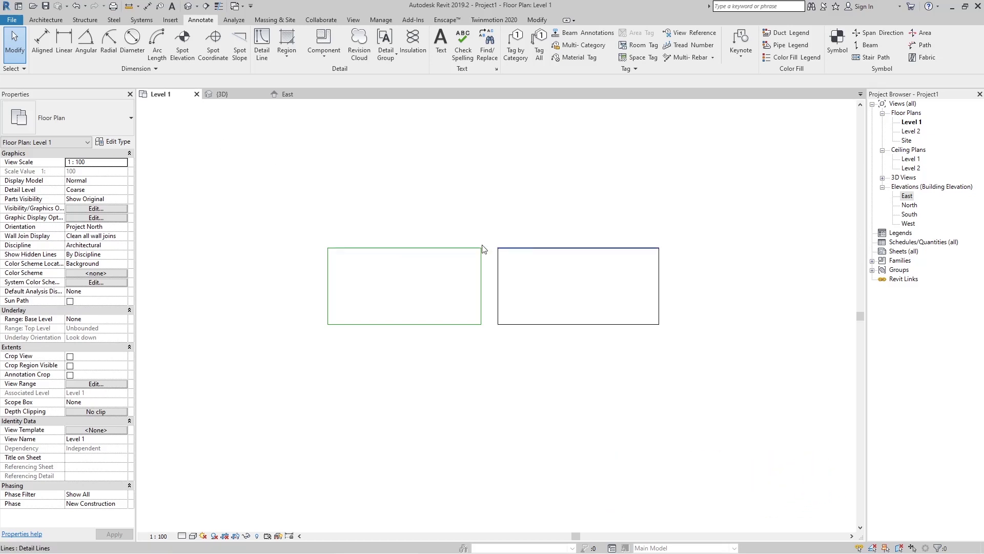
click(572, 250)
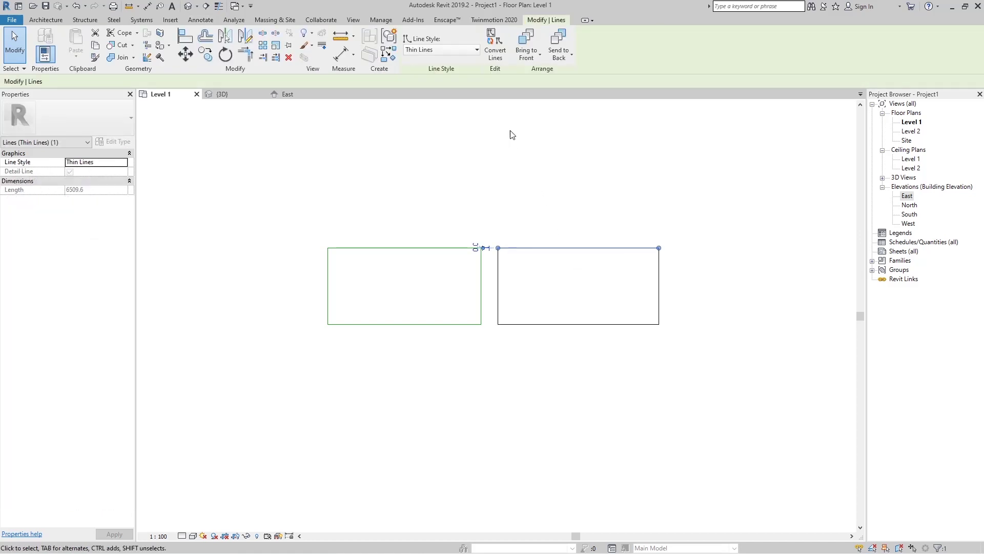
click(498, 53)
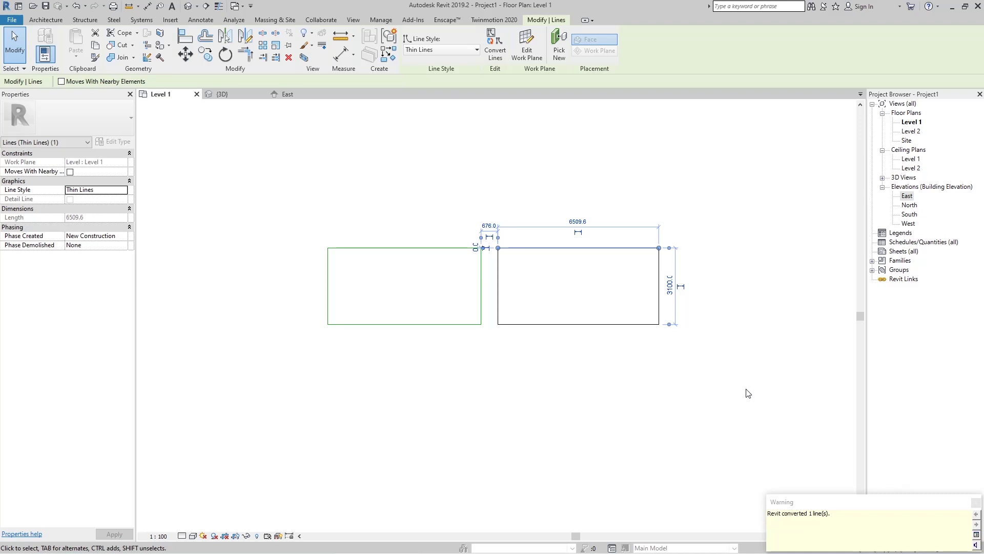
click(706, 404)
click(593, 248)
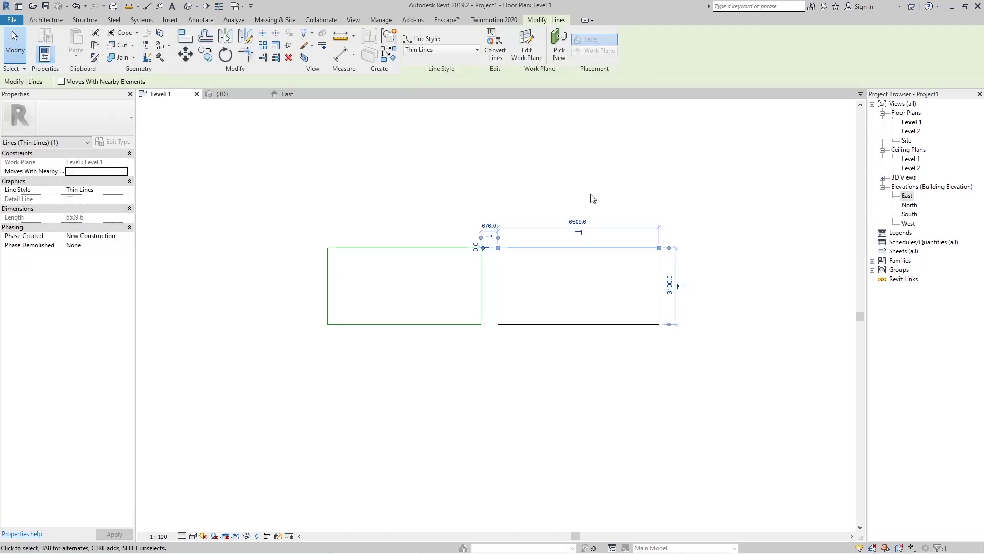
click(543, 149)
- Check the 3D view and the East elevation for the line converted to a model line
click(226, 94)
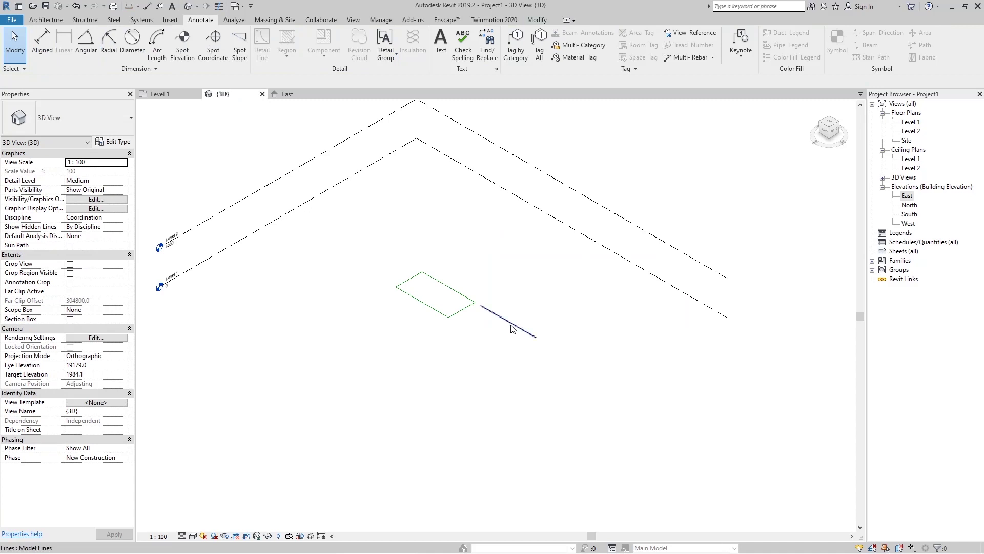
scroll(516, 330, up, 1)
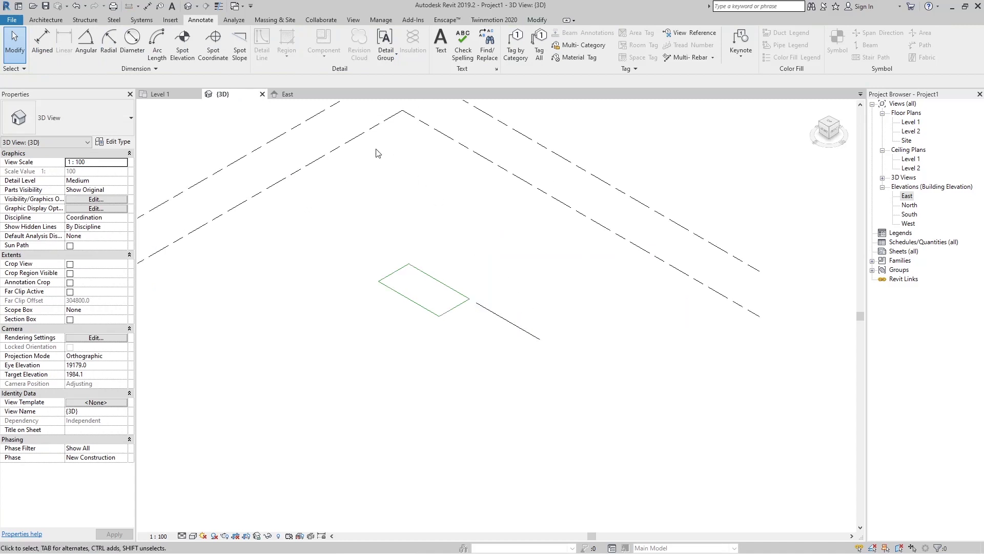
click(288, 95)
drag(599, 287, 457, 360)
key(Escape)
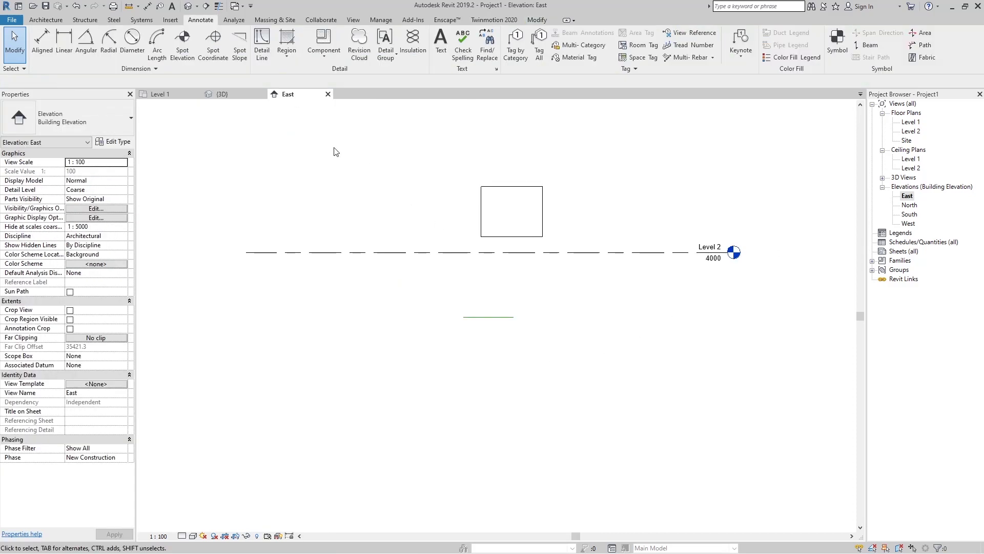
- Open the North elevation and hide the Level 1 datum element in that view
double_click(908, 206)
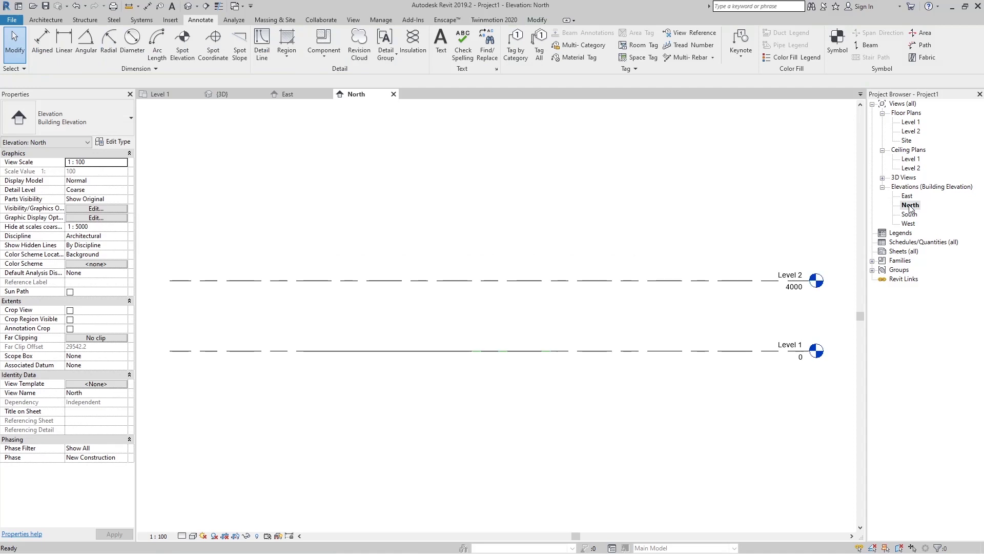
click(703, 354)
right_click(703, 357)
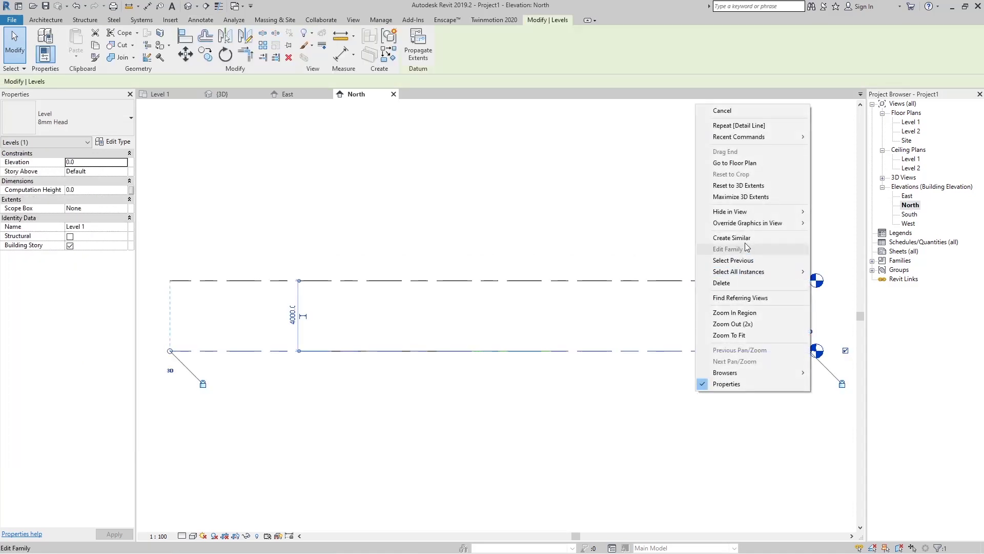
mouse_move(757, 211)
click(820, 215)
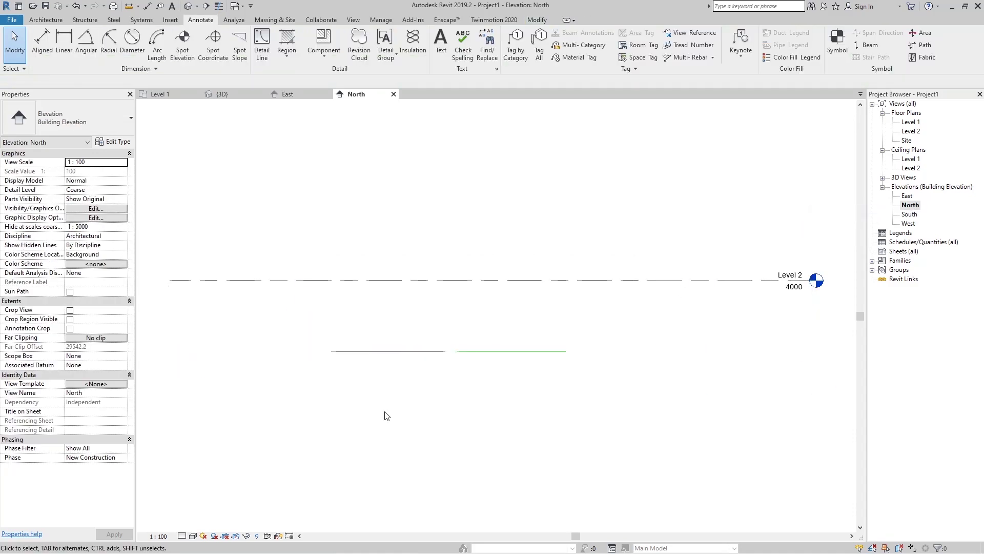
- Inspect the properties of the converted Thin Lines edge and the adjacent green rectangle's lines in the North elevation
click(385, 353)
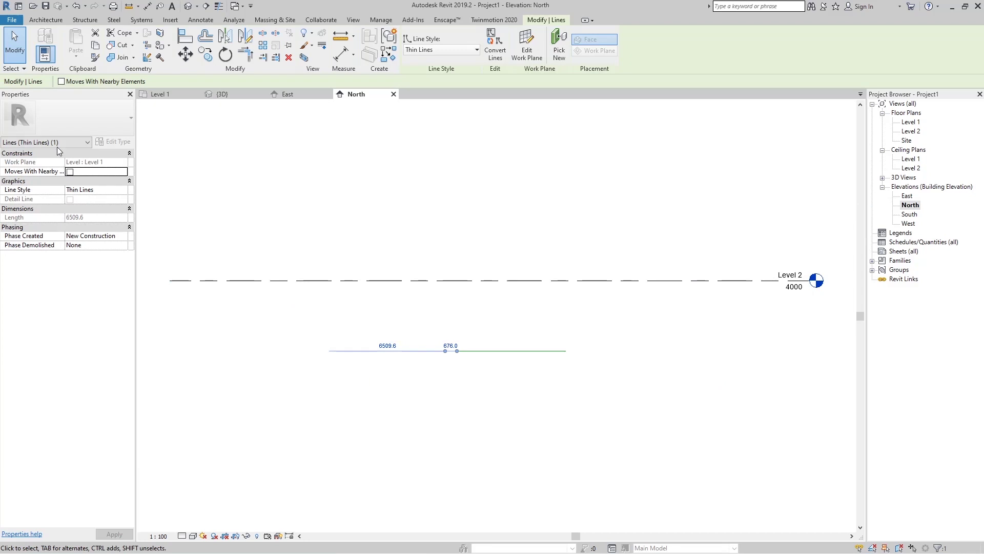
key(Escape)
drag(586, 345, 451, 363)
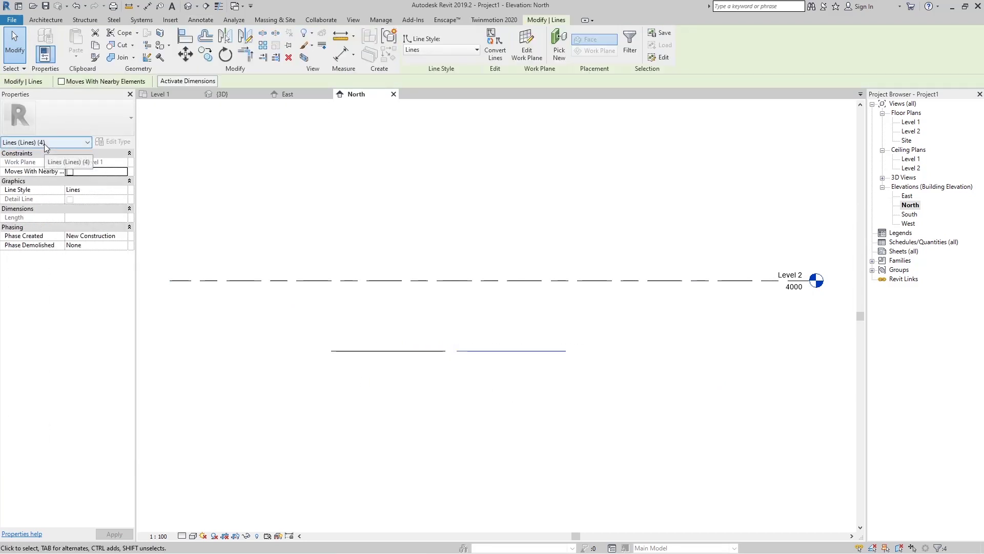
key(Escape)
- Convert the upper edge of the green model-line rectangle in the Level 1 plan to a detail line and check the 3D view
click(160, 93)
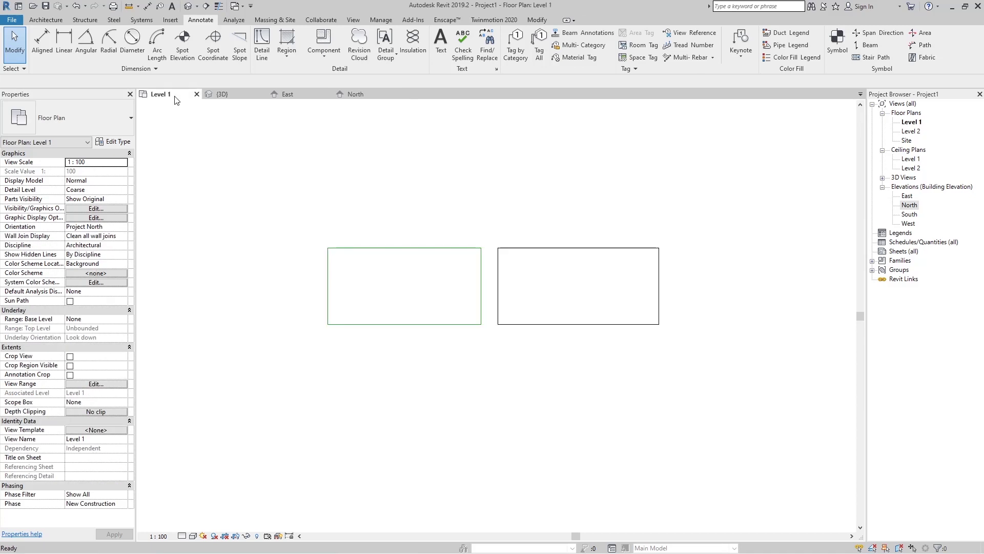
click(429, 251)
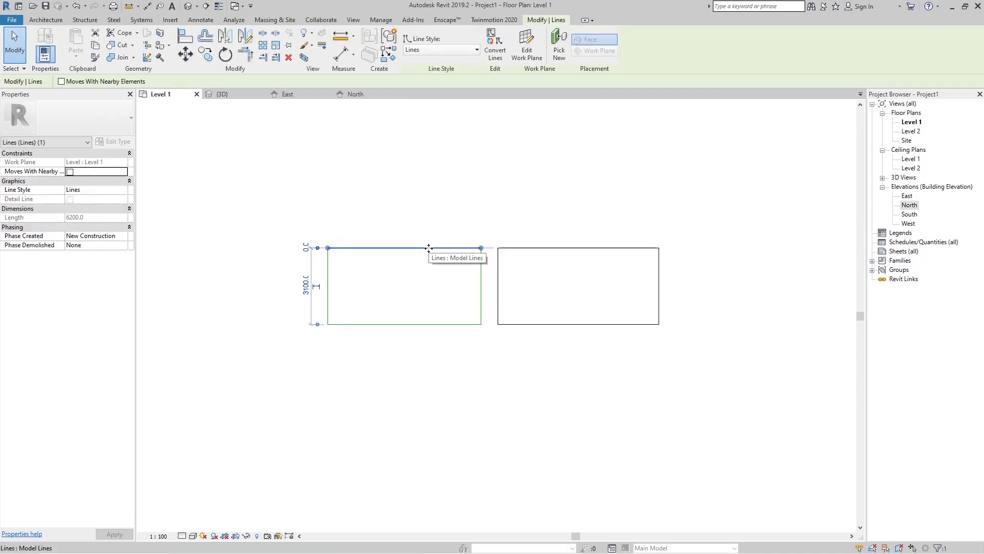
click(495, 57)
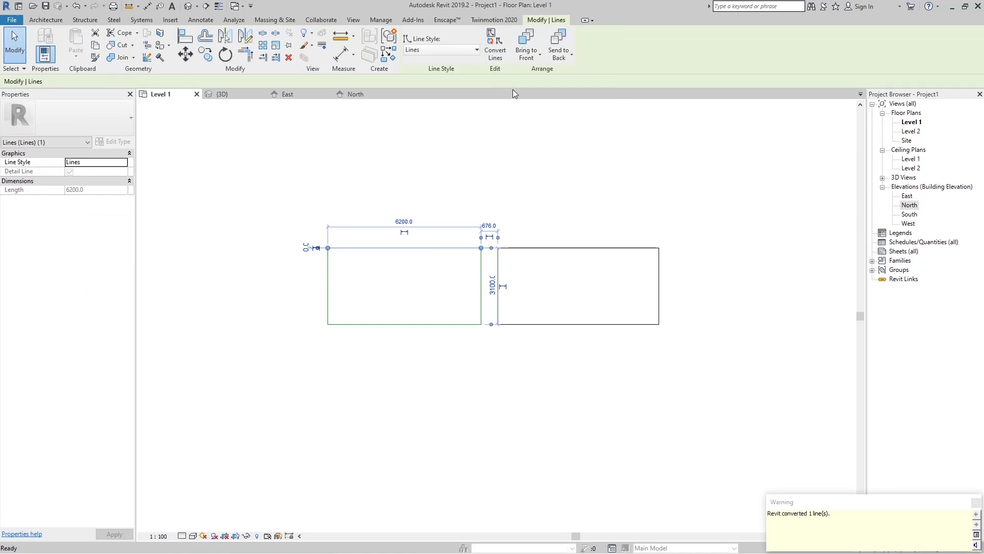
click(542, 201)
click(435, 248)
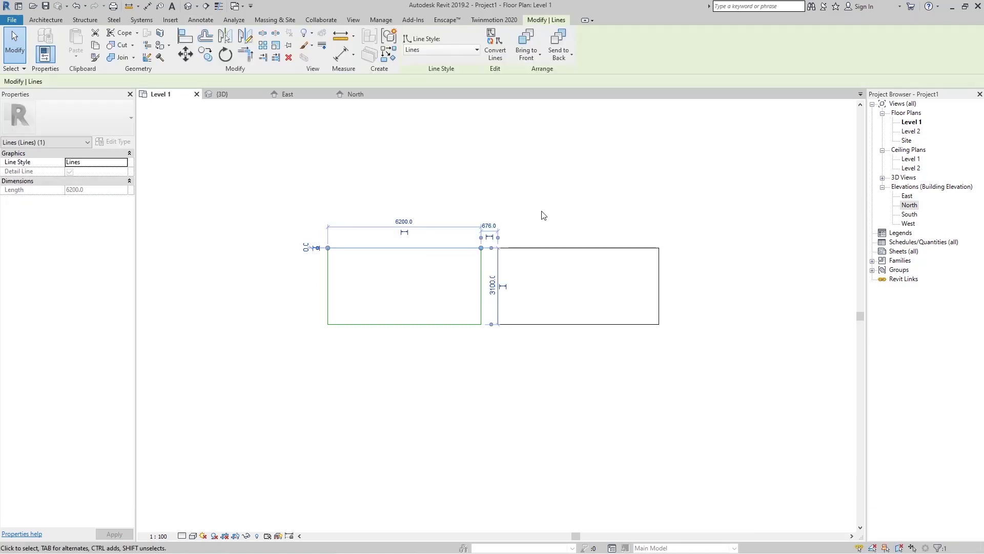
click(558, 206)
click(252, 94)
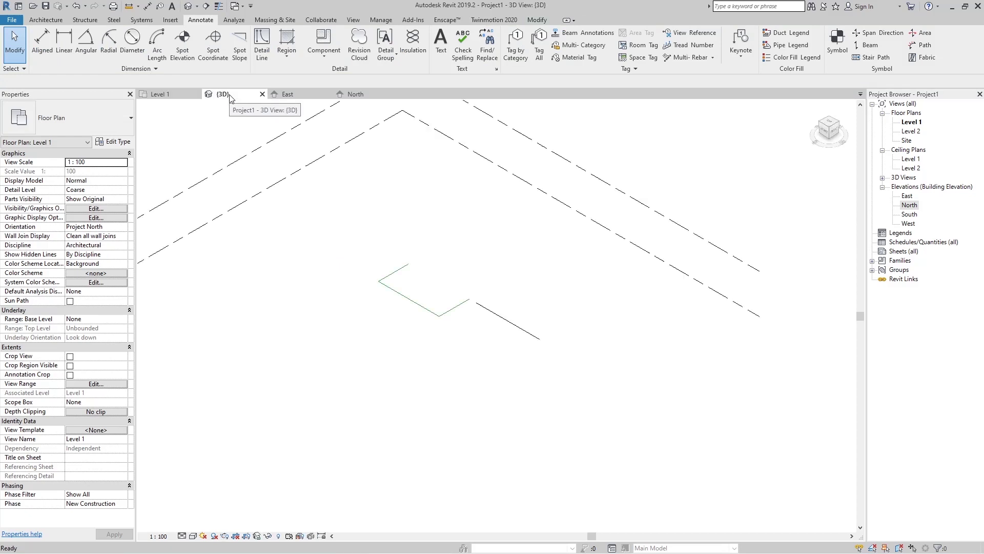
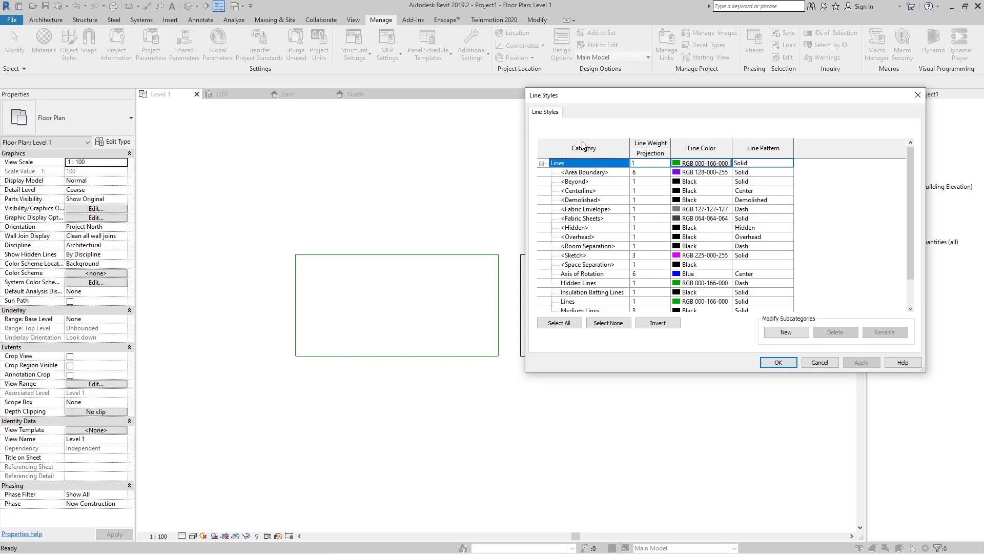
- Examine the line style subcategories, including the bracketed system styles such as Demolished and Overhead and their editing options
click(588, 172)
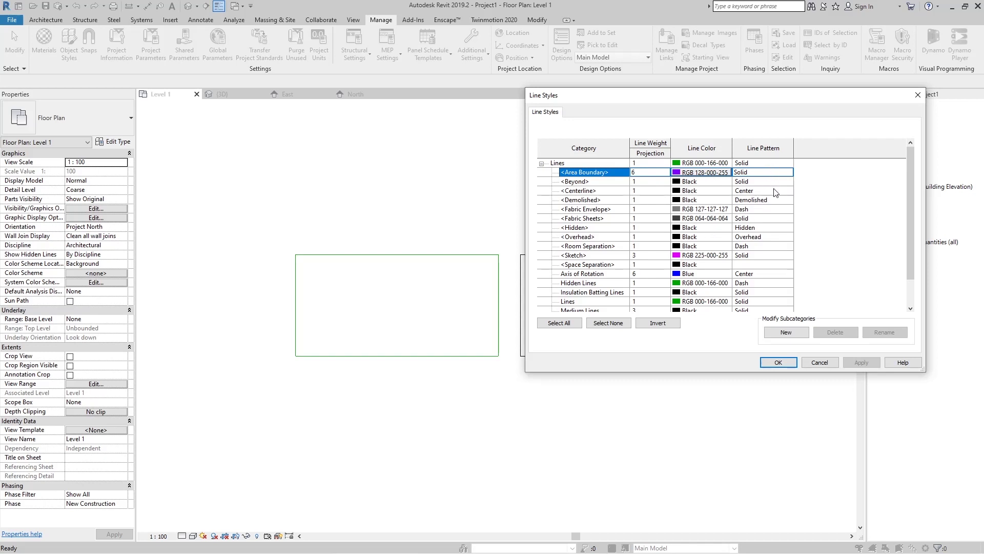
key(shift+End)
scroll(604, 265, up, 1)
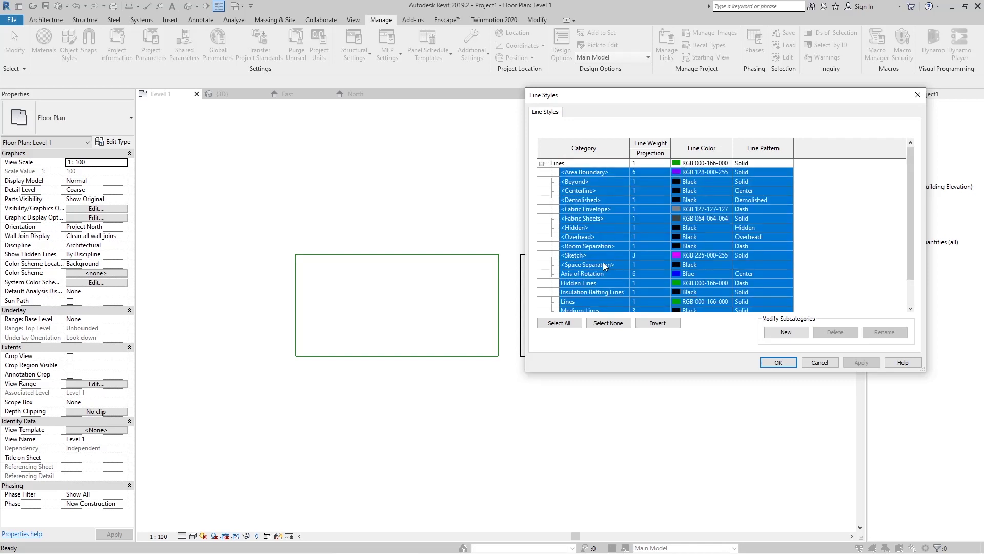
click(602, 201)
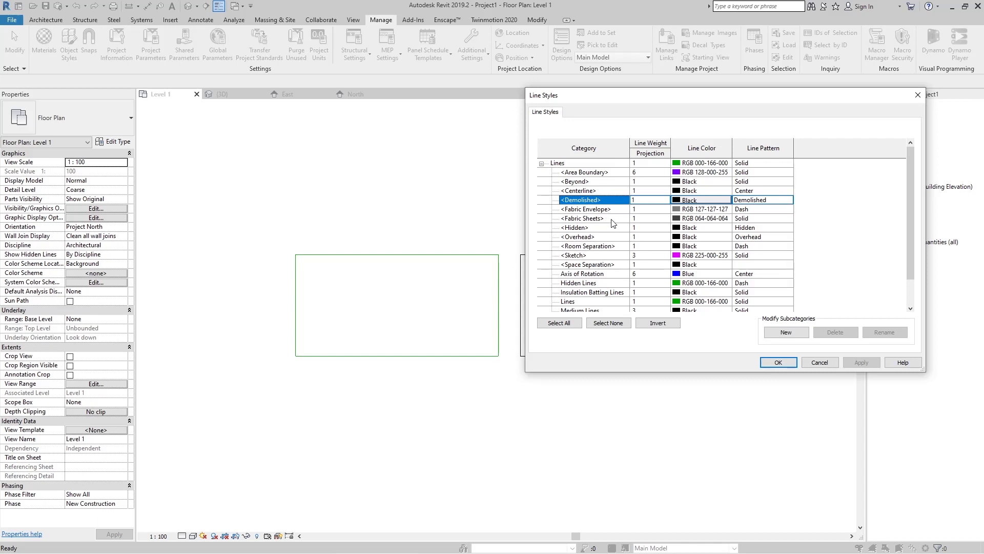
click(604, 237)
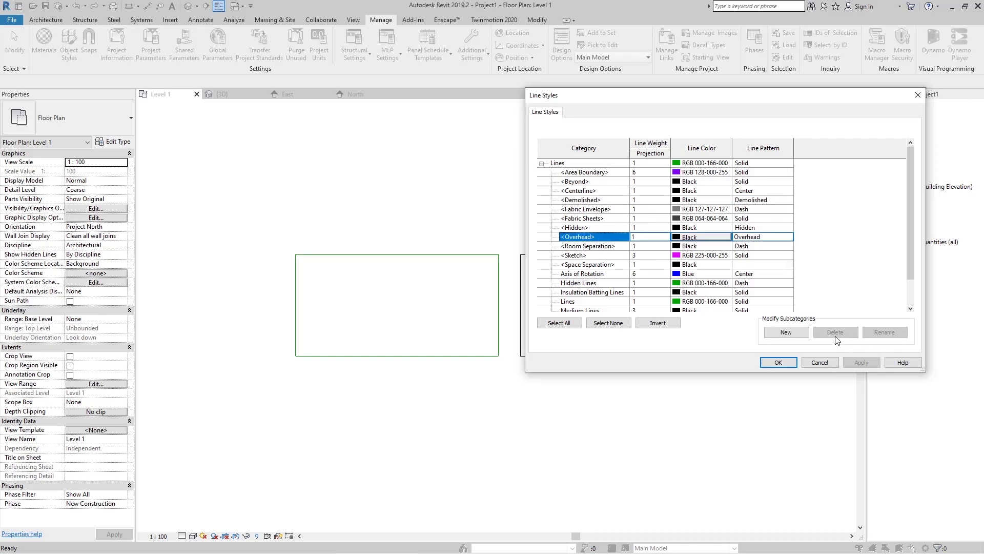
click(643, 239)
- Set the line color of the Lines subcategory to Red and apply the change
scroll(580, 247, down, 1)
click(569, 276)
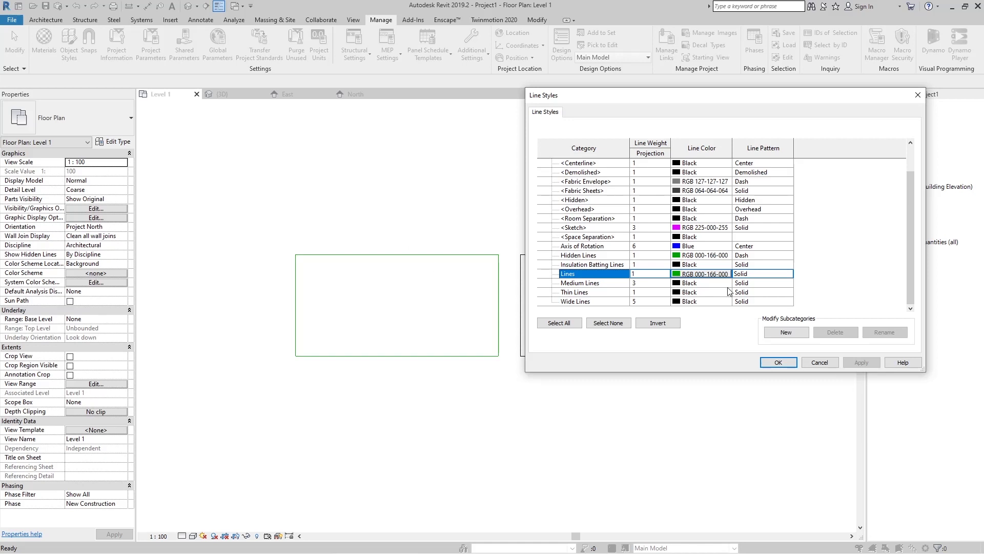
click(705, 274)
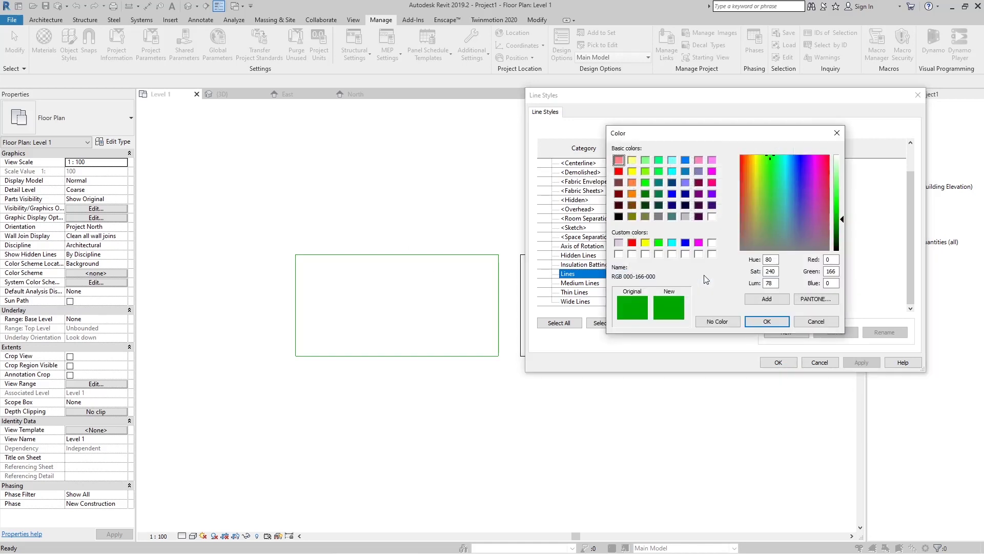
click(619, 171)
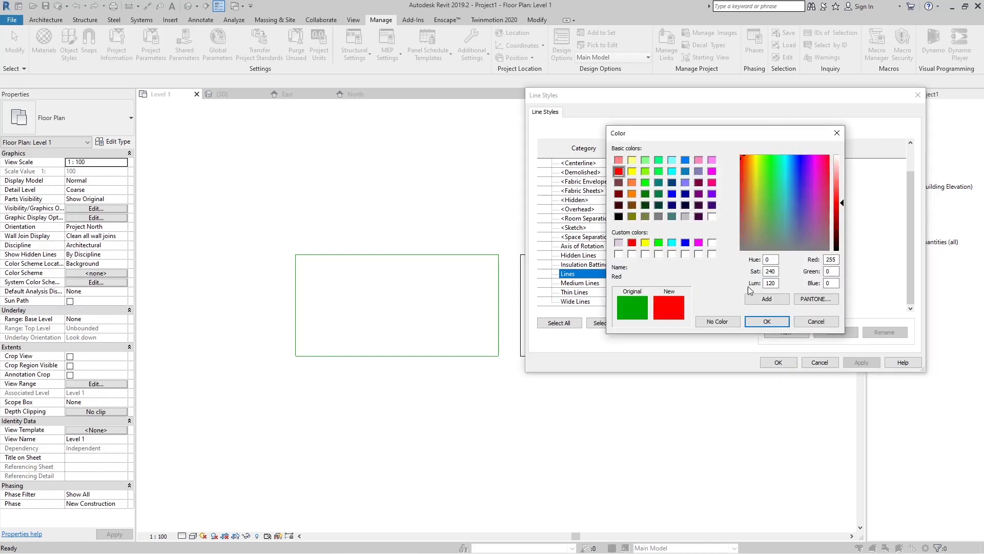
click(776, 321)
click(855, 363)
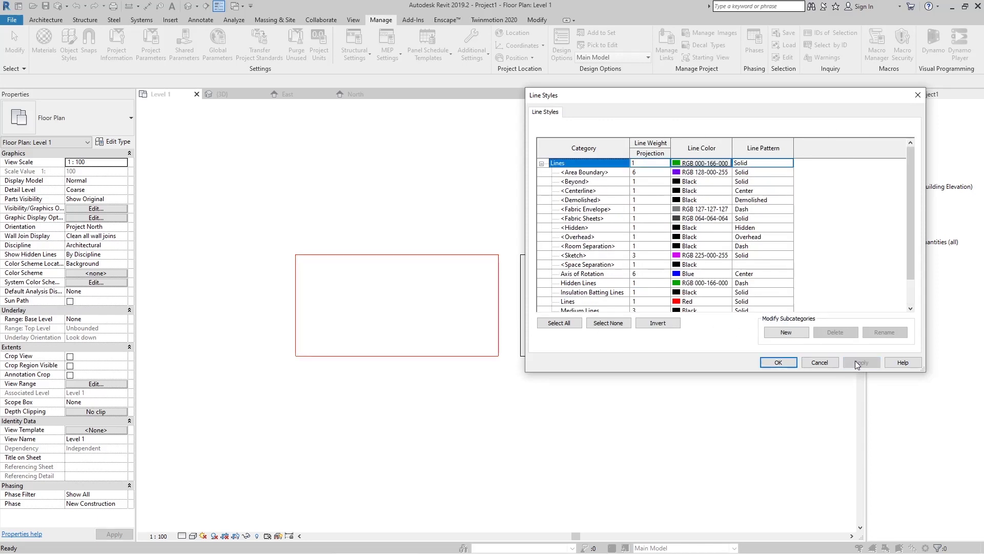
- Set the projection line weight of the Lines subcategory to 6 and apply the change
scroll(675, 301, down, 1)
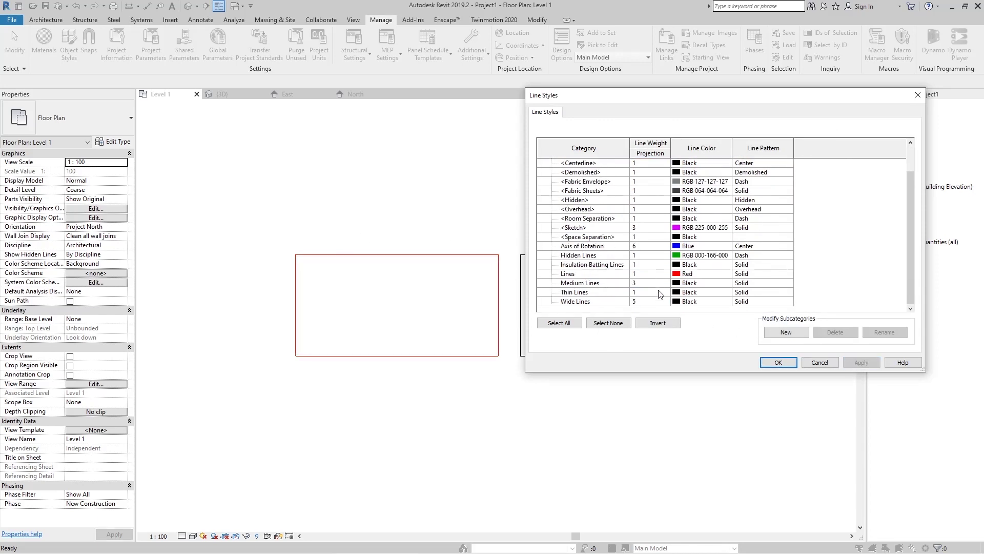
click(665, 275)
click(665, 274)
click(666, 274)
click(639, 297)
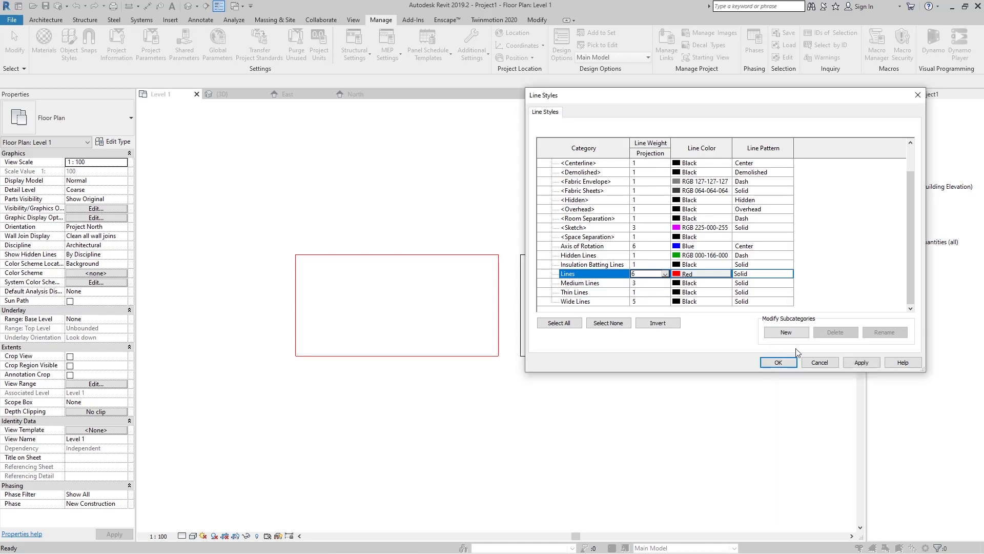
click(862, 363)
- Set the line pattern of the Lines subcategory to Center, apply it and close the line style settings
scroll(759, 278, down, 1)
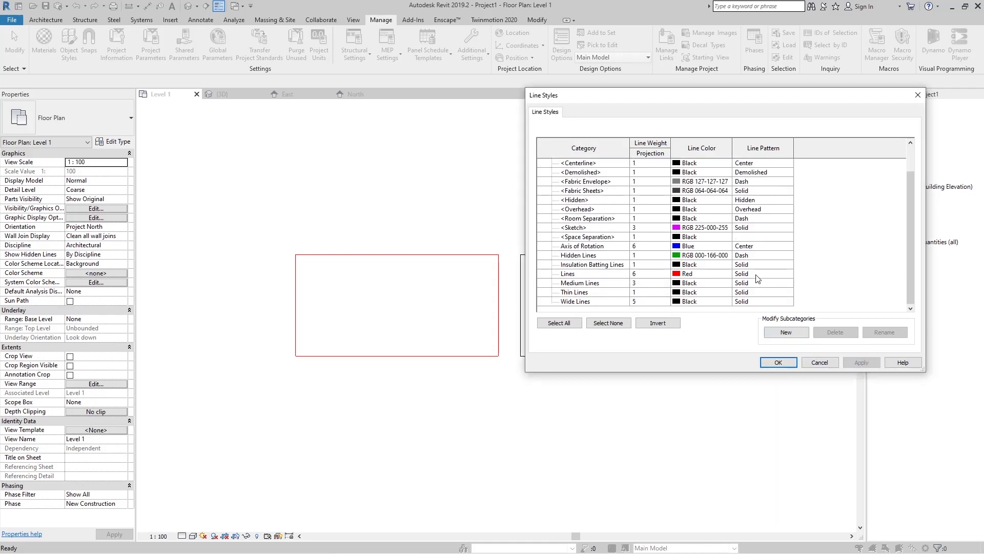
click(774, 274)
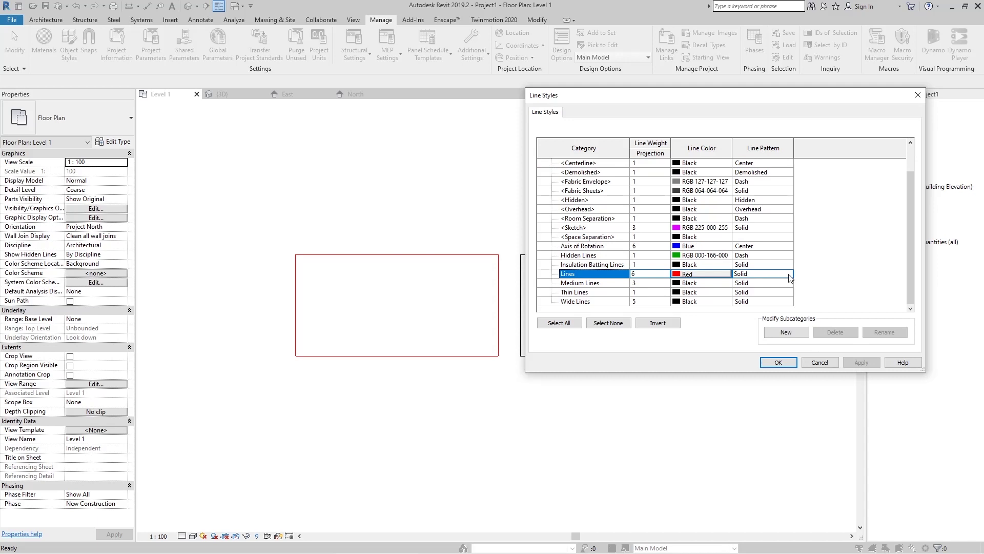
click(789, 276)
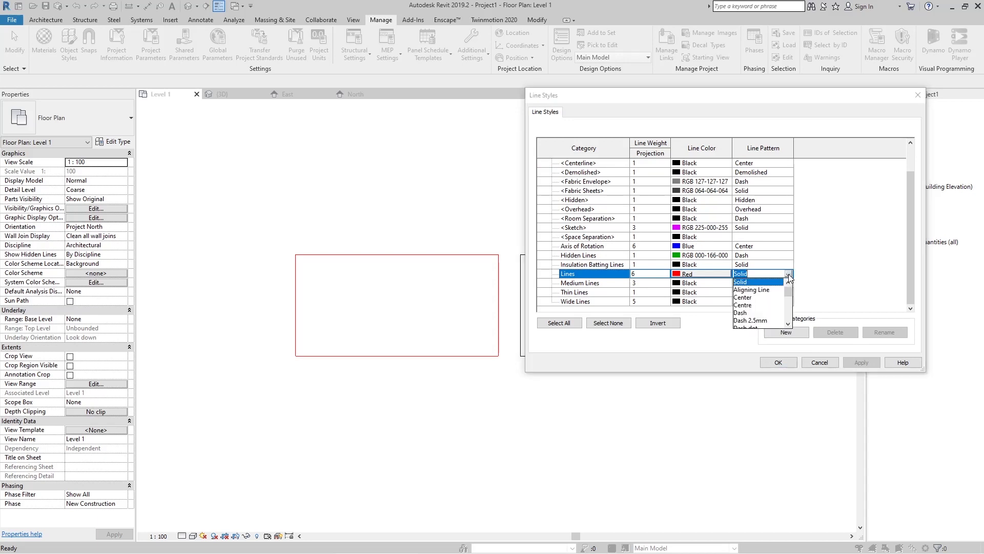
click(751, 298)
click(861, 362)
click(787, 362)
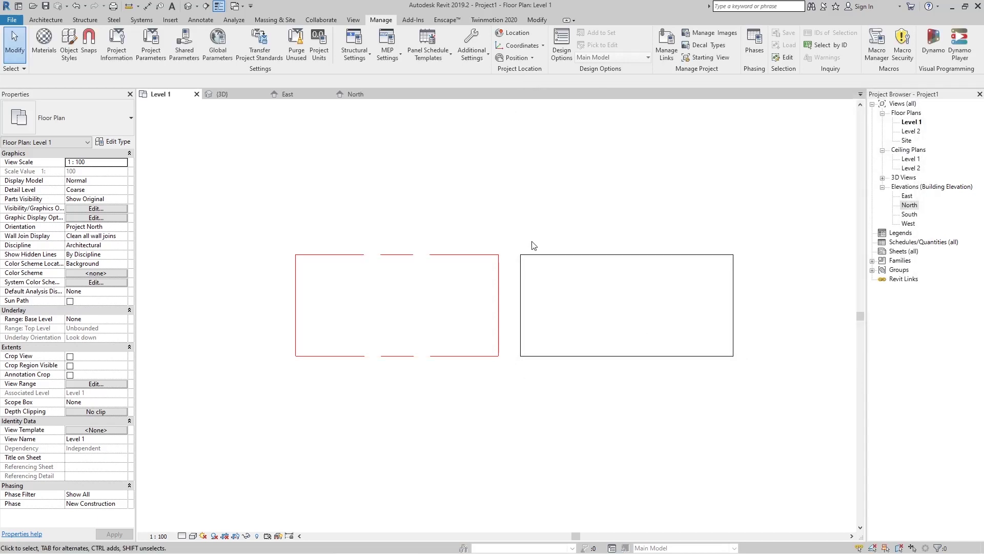
- Turn off the Thin Lines display and check the line weight of the red rectangle in the Level 1 plan
click(224, 9)
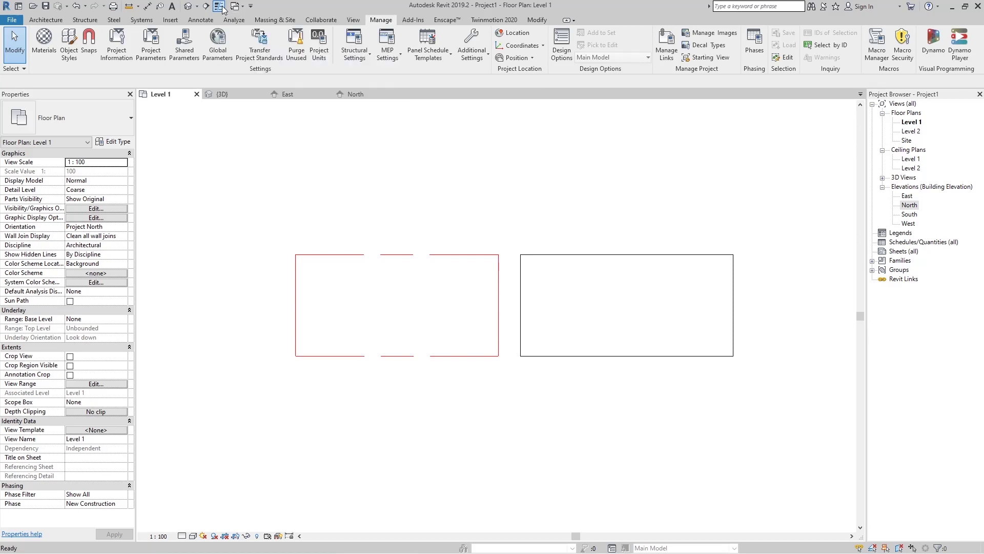
click(468, 265)
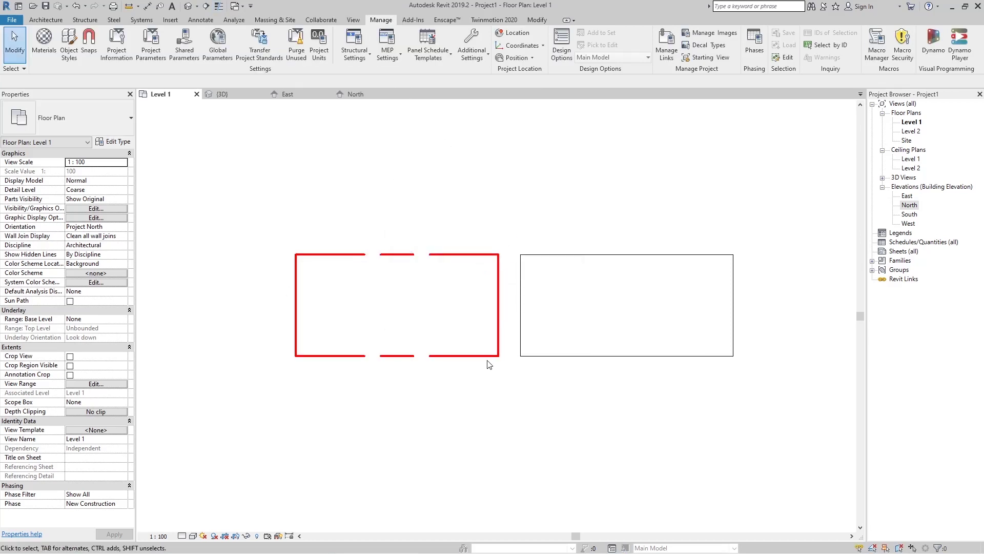
scroll(505, 281, up, 2)
scroll(565, 333, down, 2)
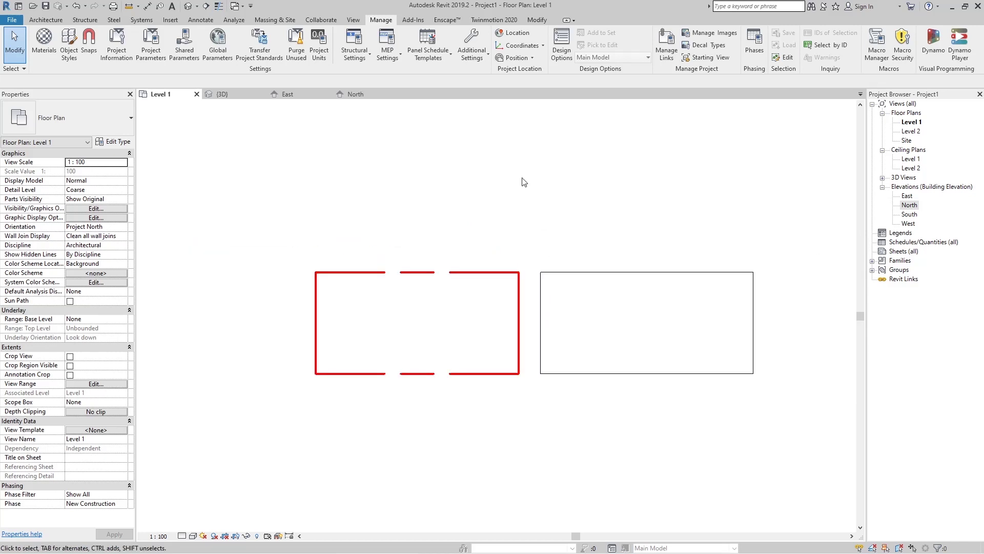
- Create a new line style named Line 2 as a subcategory of Lines
click(471, 51)
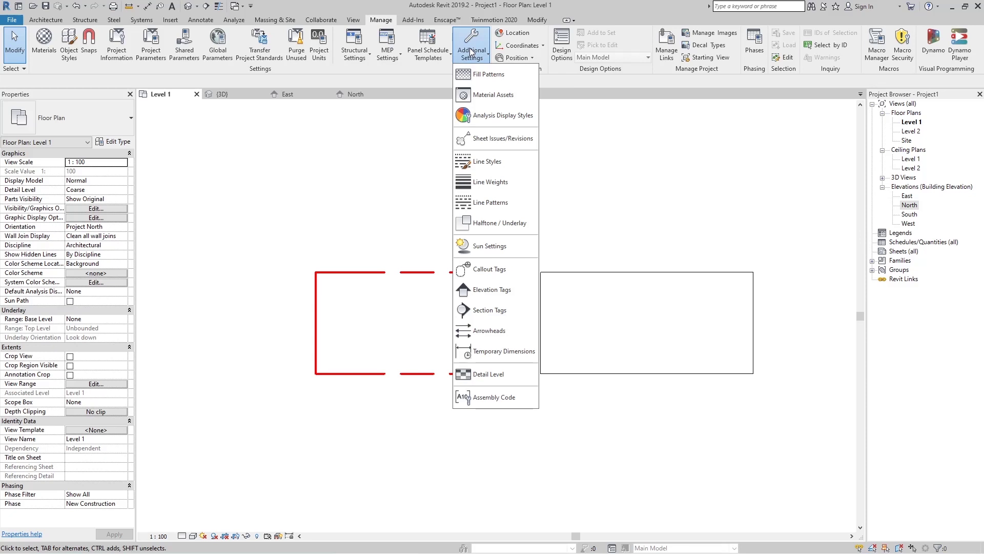
click(518, 165)
scroll(543, 172, down, 1)
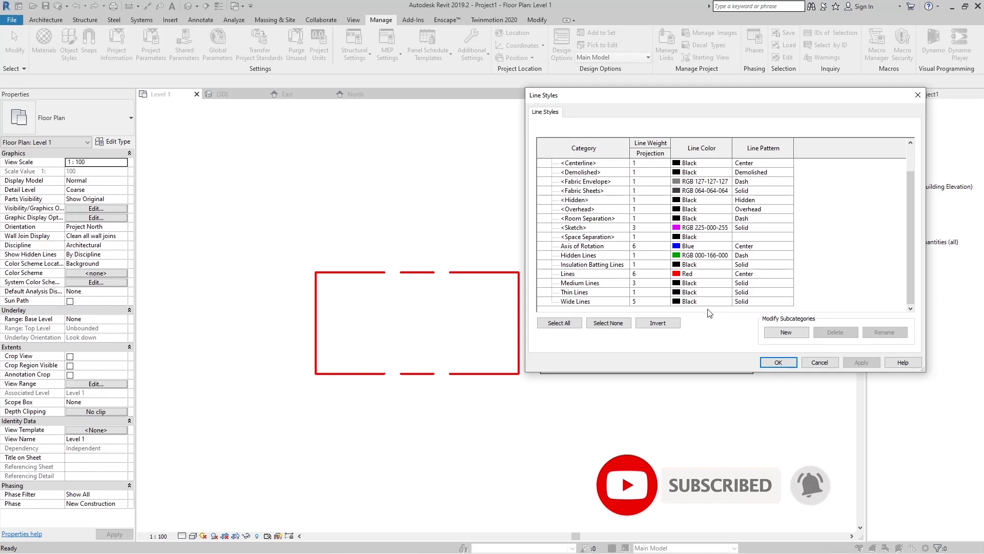
click(608, 304)
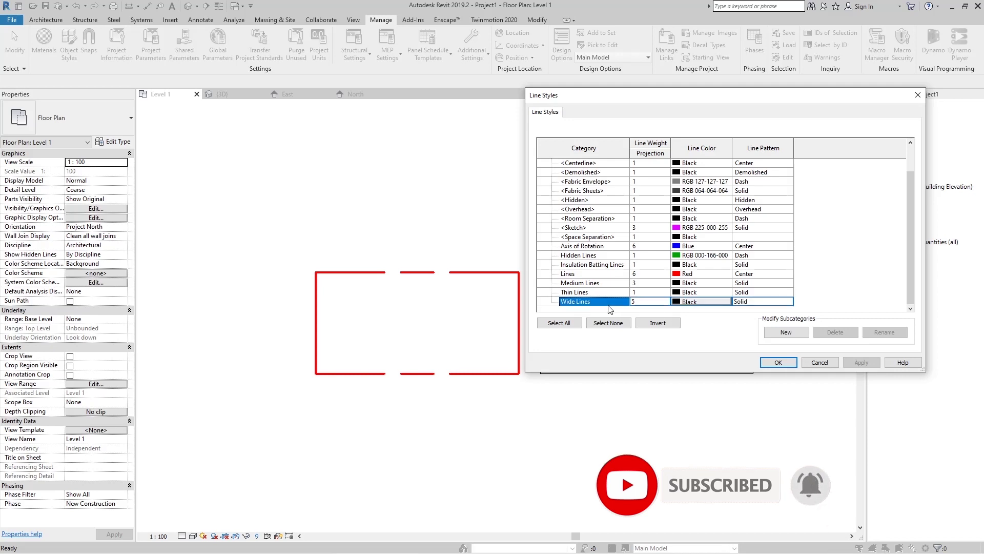
click(786, 332)
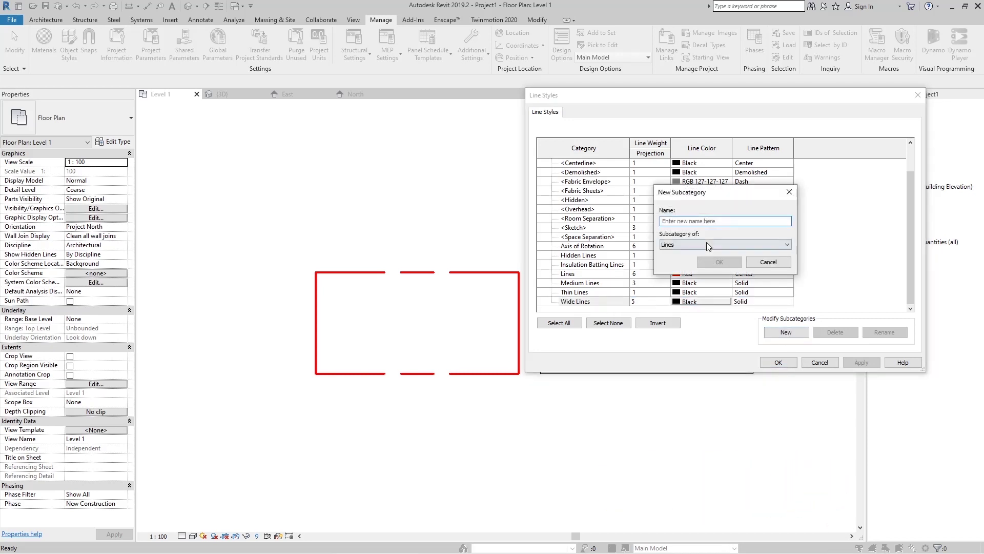
text(Line 2)
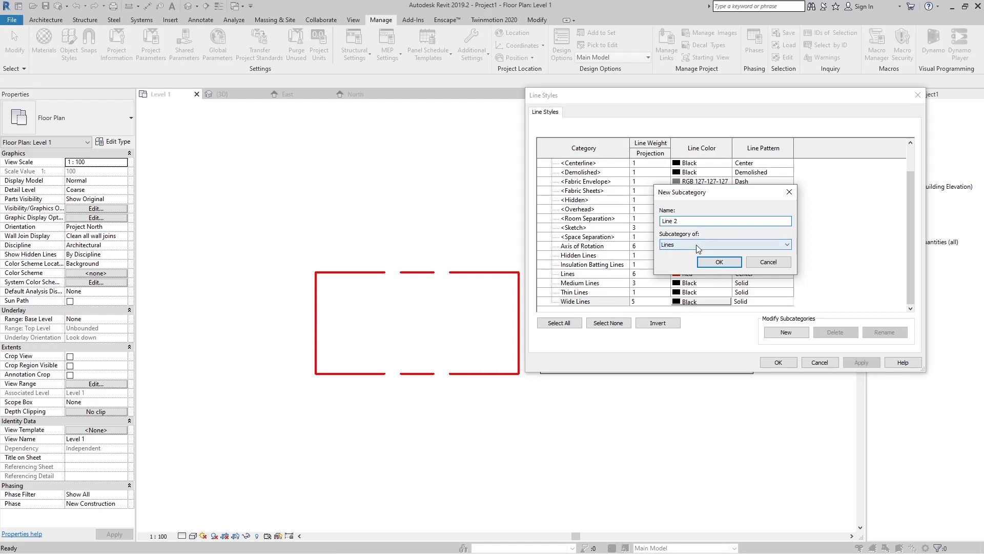
click(728, 266)
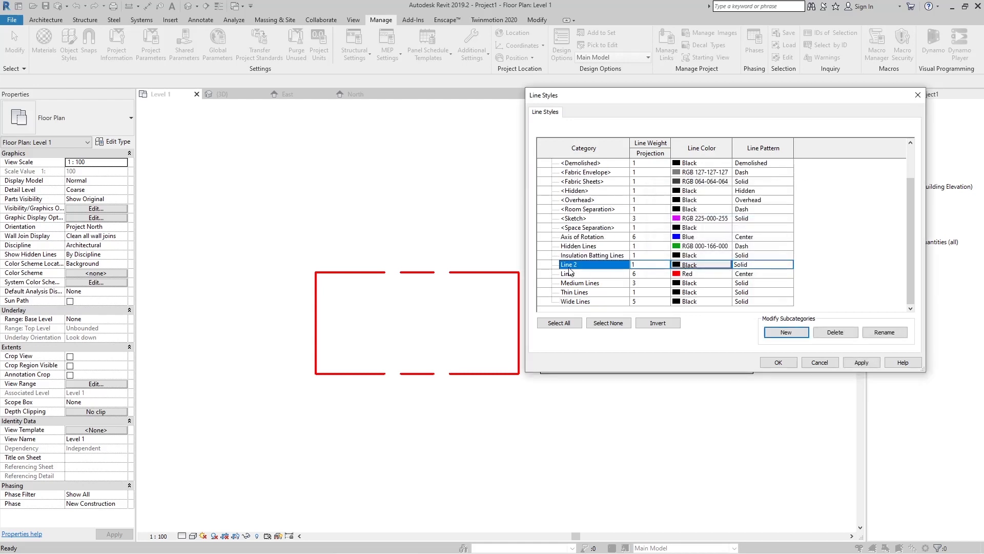
- Set the Line 2 subcategory's line weight to 10 and its color to RGB 000-128-192
click(661, 266)
click(665, 265)
scroll(659, 298, down, 1)
click(643, 302)
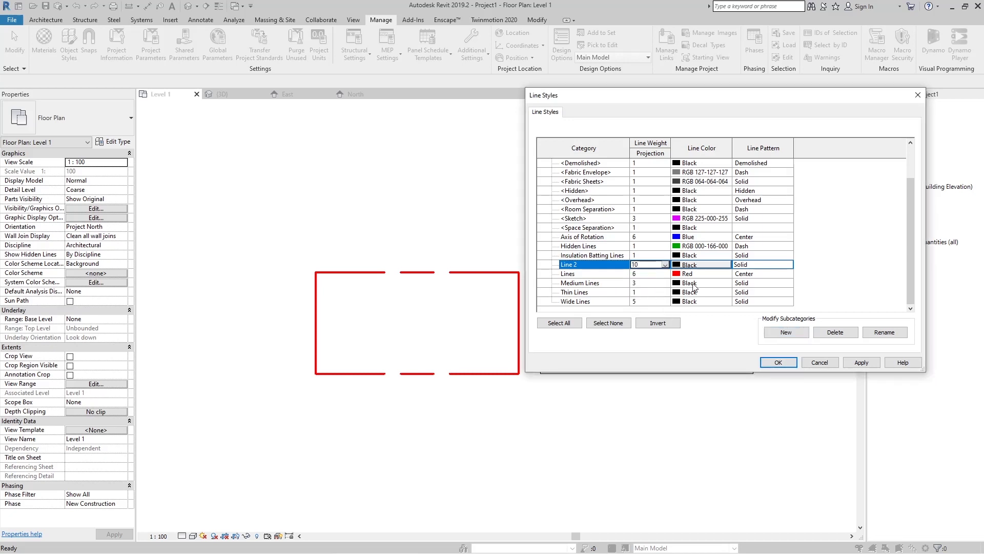
click(697, 264)
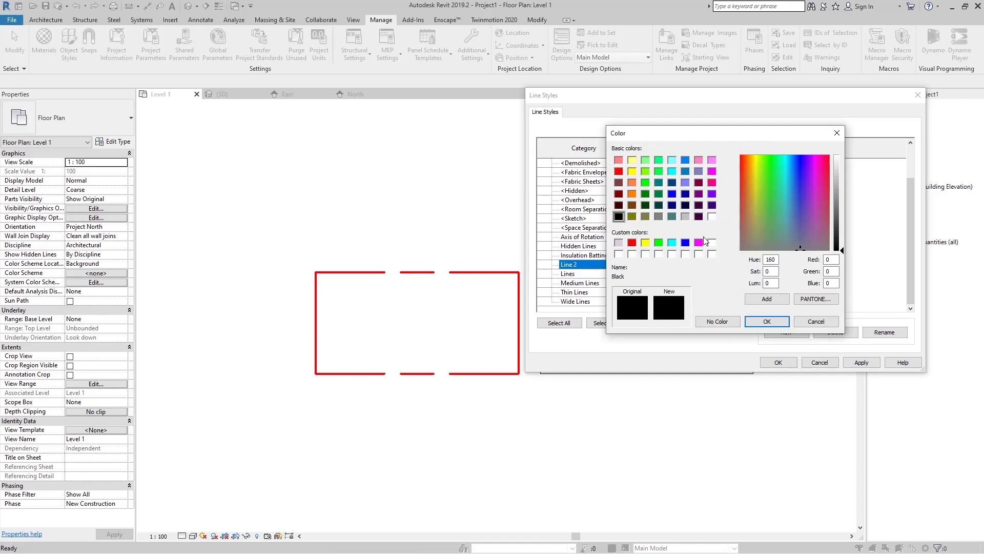
click(685, 172)
click(767, 321)
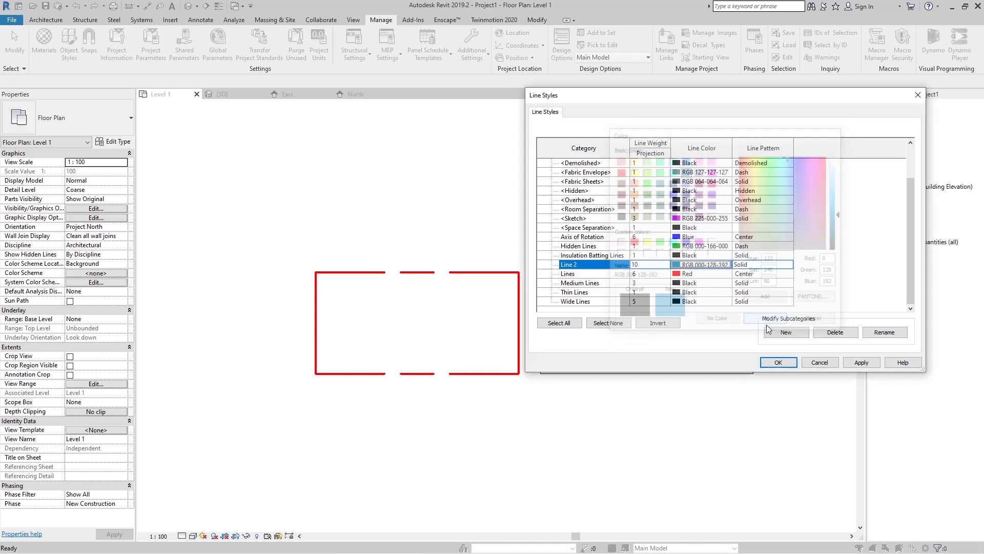
- Set the line pattern of Line 2 to Dash, apply the changes and close the line style settings
click(762, 268)
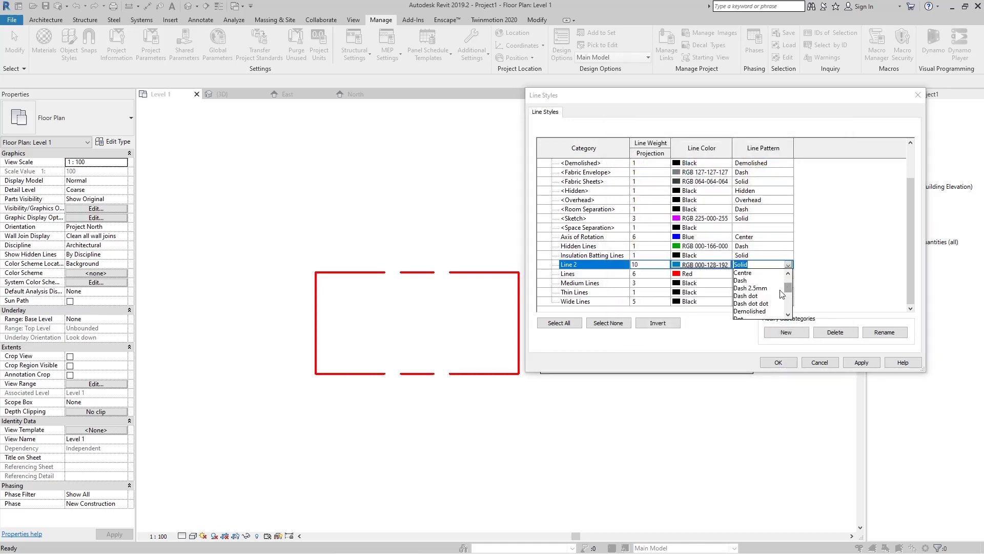
click(741, 280)
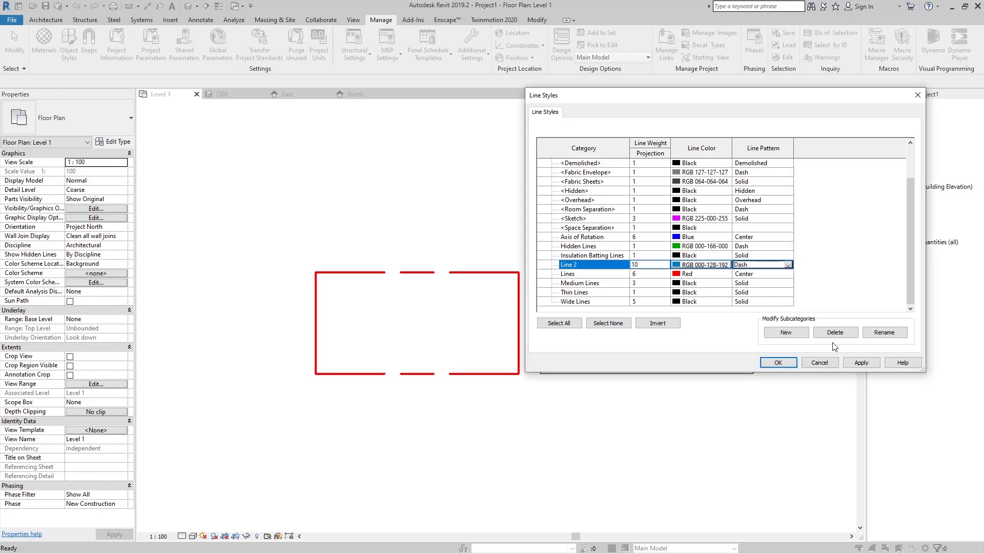
click(819, 362)
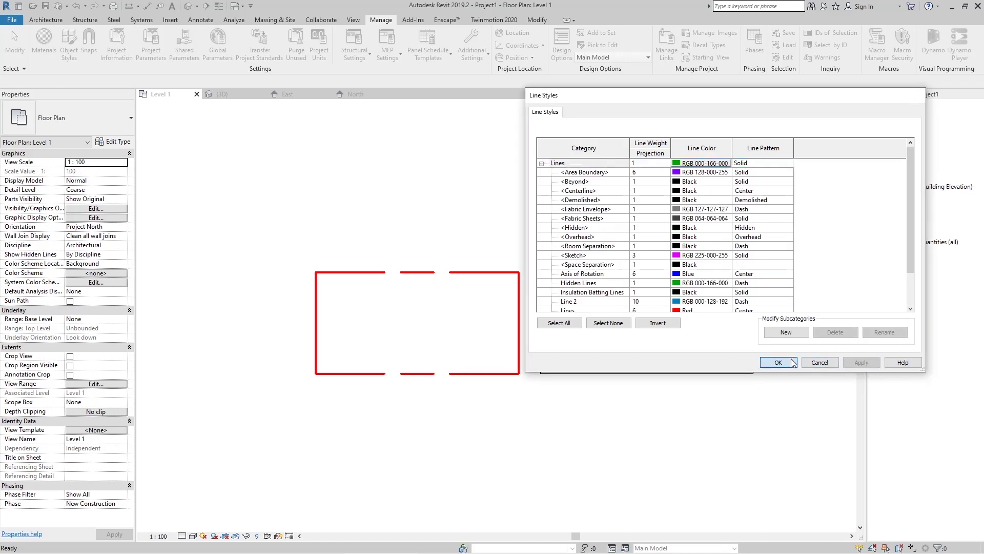
- Assign the Line 2 style to the upper edge of the black rectangle in the Level 1 plan
click(605, 272)
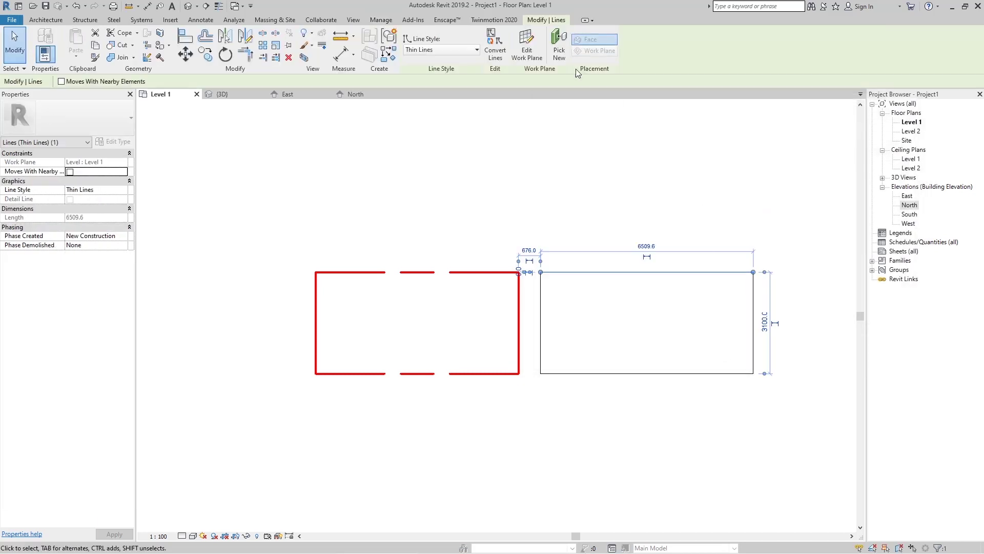
click(460, 51)
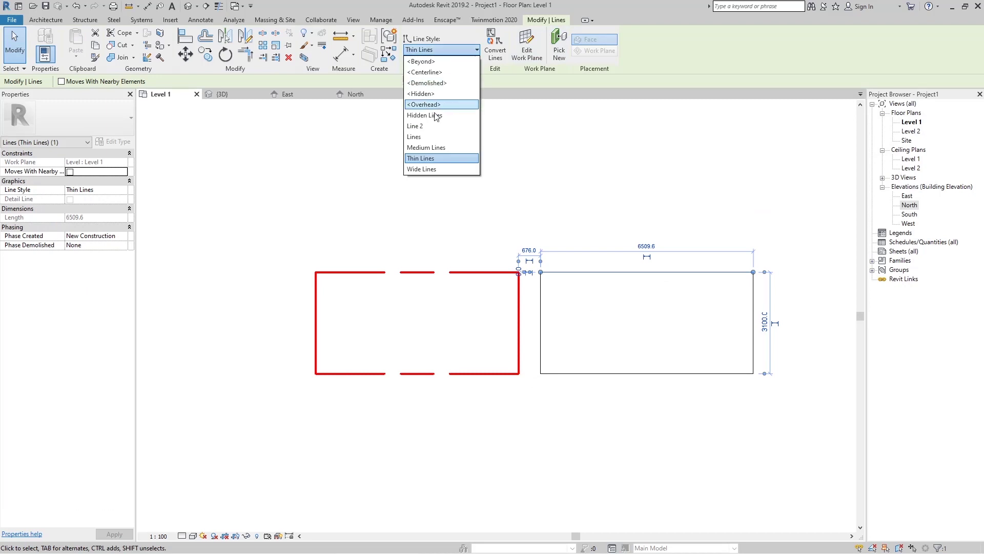
click(428, 126)
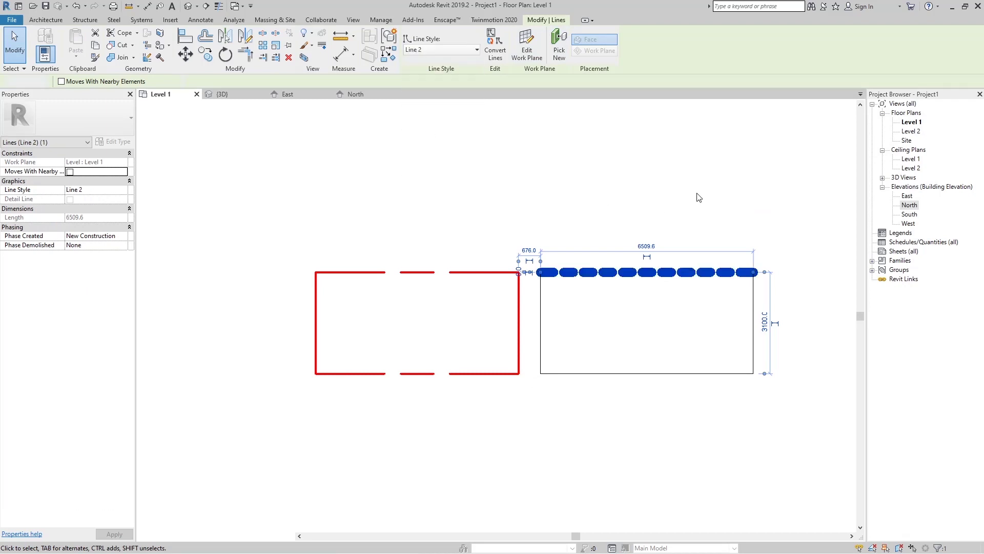
click(595, 189)
scroll(653, 303, down, 3)
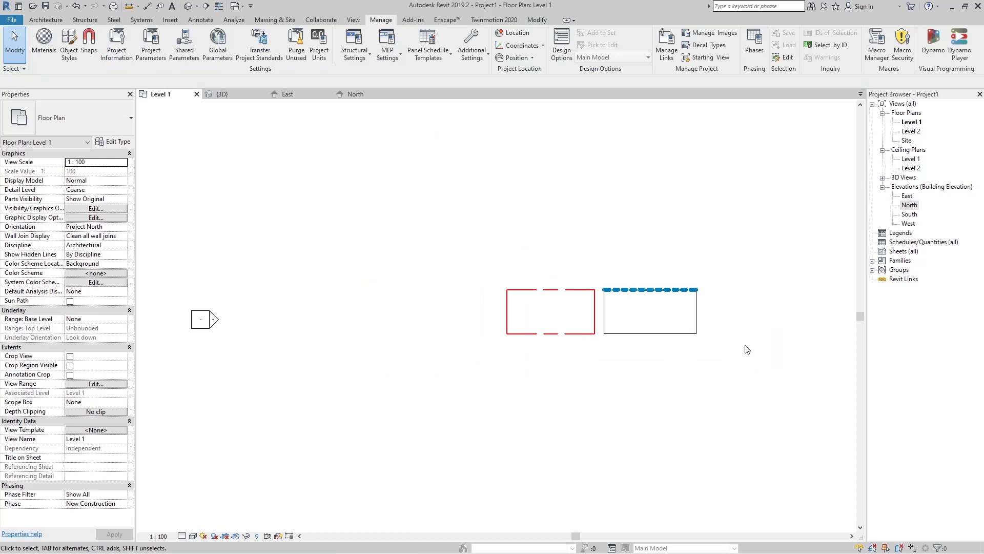
- Draw a straight Generic - 200mm wall in the 3D view, in front of the red model lines
click(222, 94)
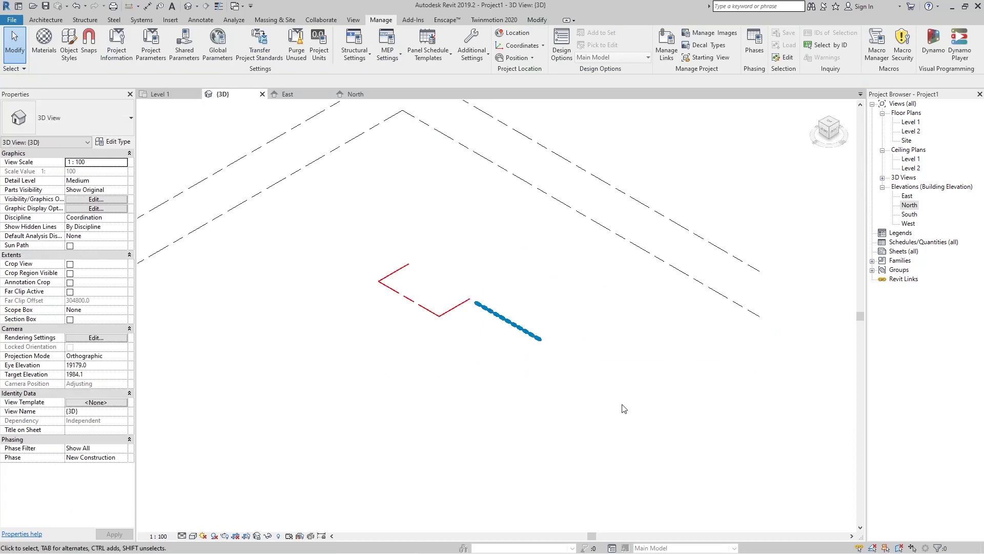
click(34, 20)
click(45, 46)
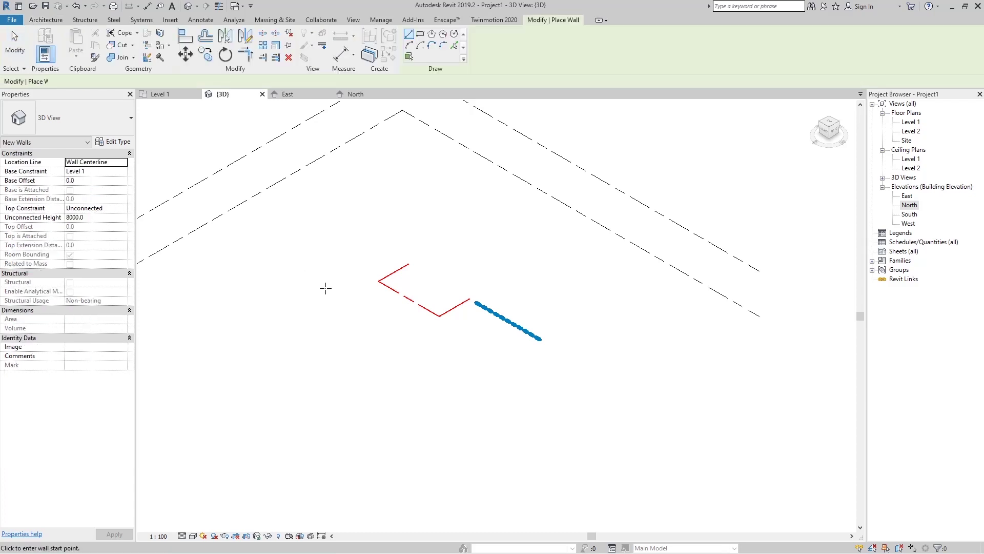
click(326, 300)
click(425, 357)
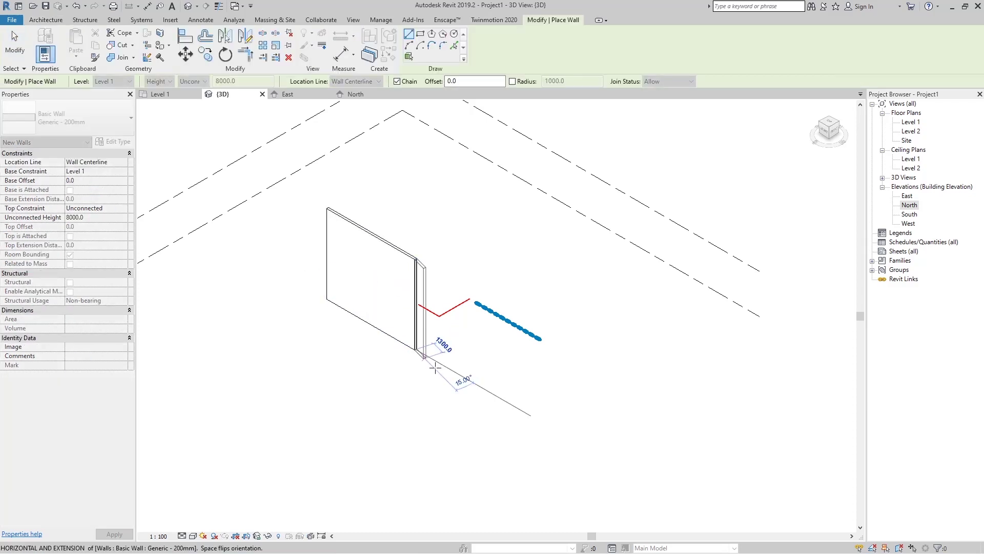
key(Escape)
key(Escape)
- Inspect the red model lines beside the wall from different angles and view the dashed line's properties
scroll(431, 334, up, 3)
shift+middle_drag(435, 321, 428, 351)
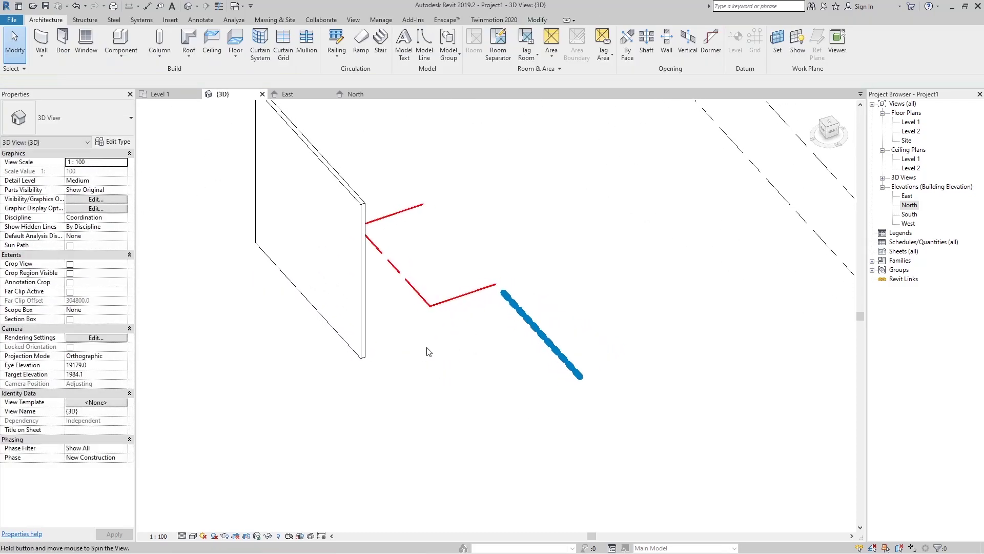
click(418, 292)
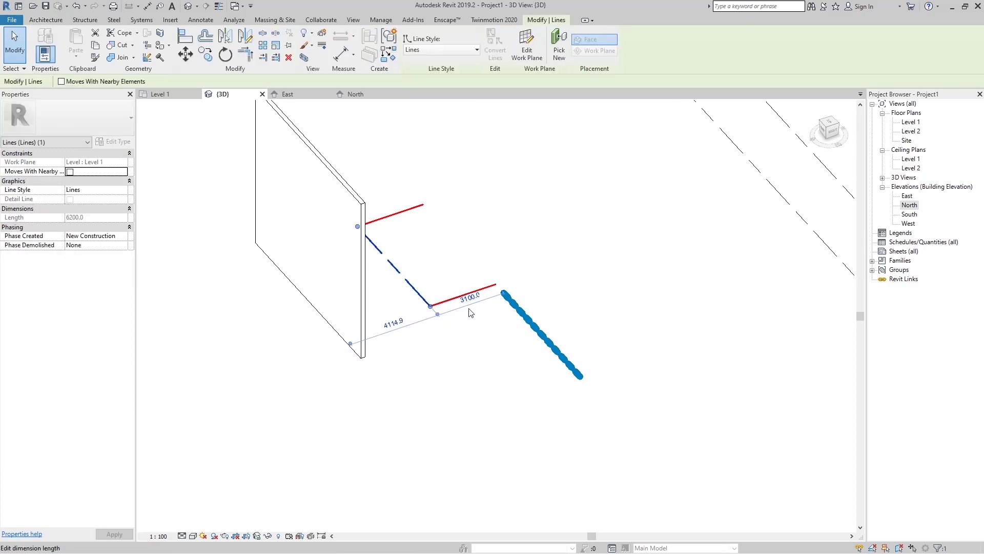
click(462, 373)
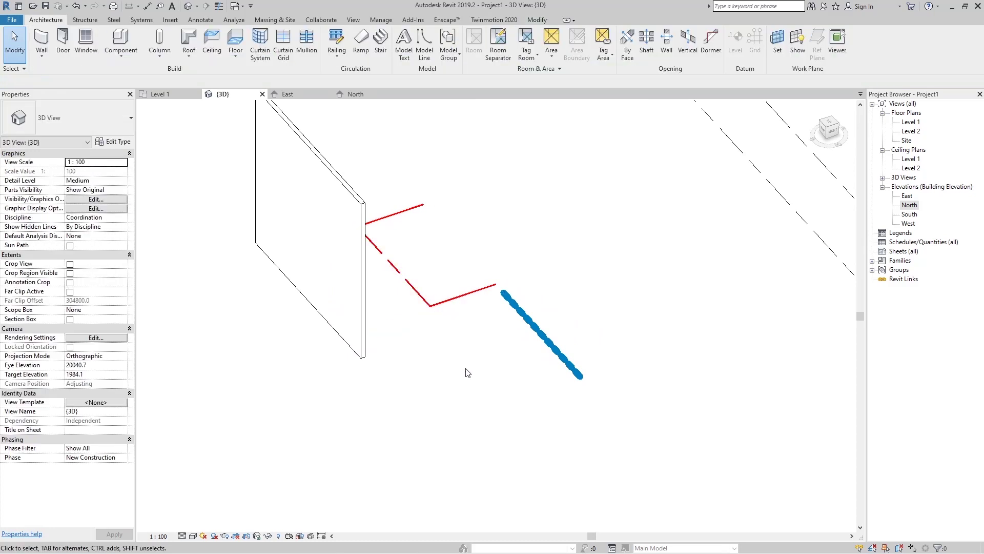
shift+middle_drag(461, 362, 523, 336)
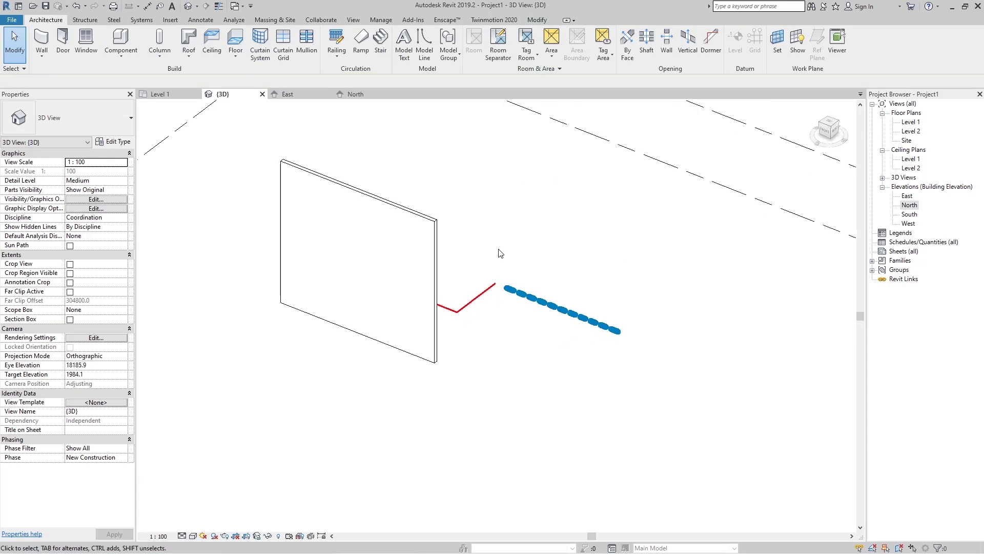
- Draw a model line in the Lines style in front of the blue Line 2 edge and roughly parallel to it
click(425, 44)
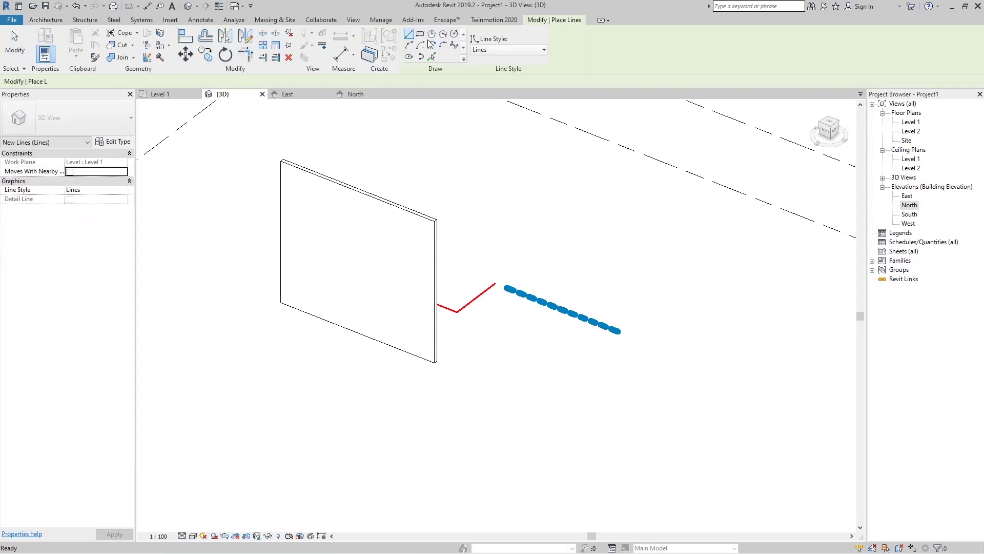
click(480, 347)
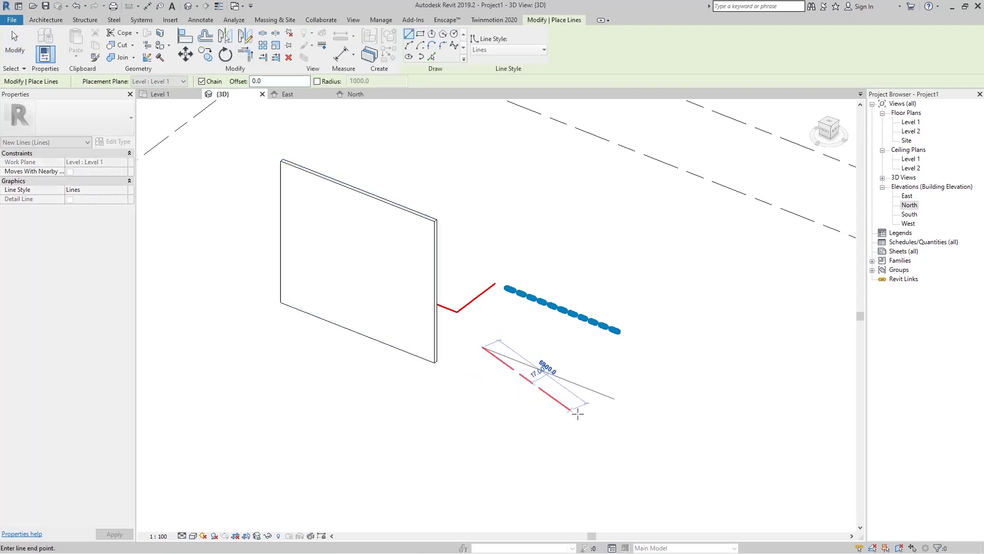
click(623, 401)
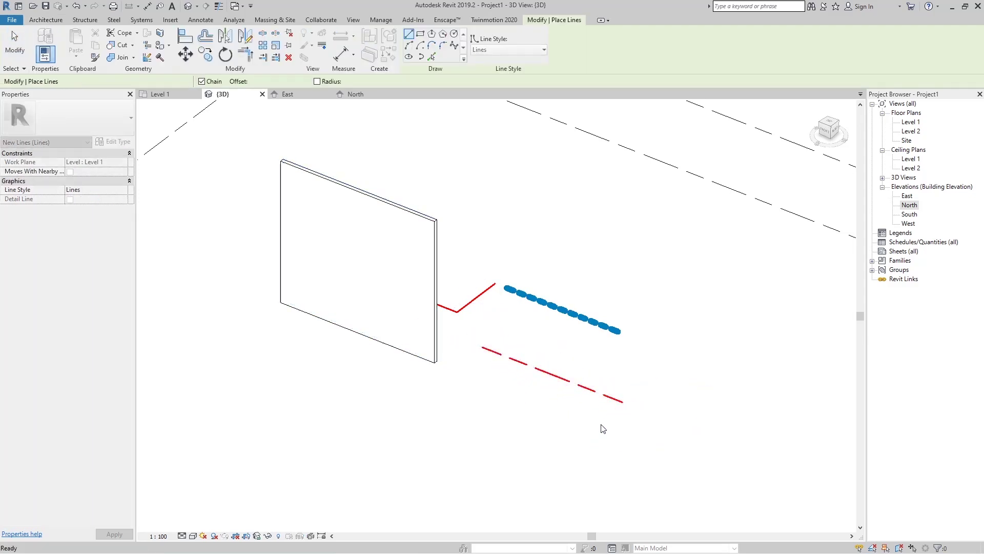
key(Escape)
key(Escape)
click(563, 378)
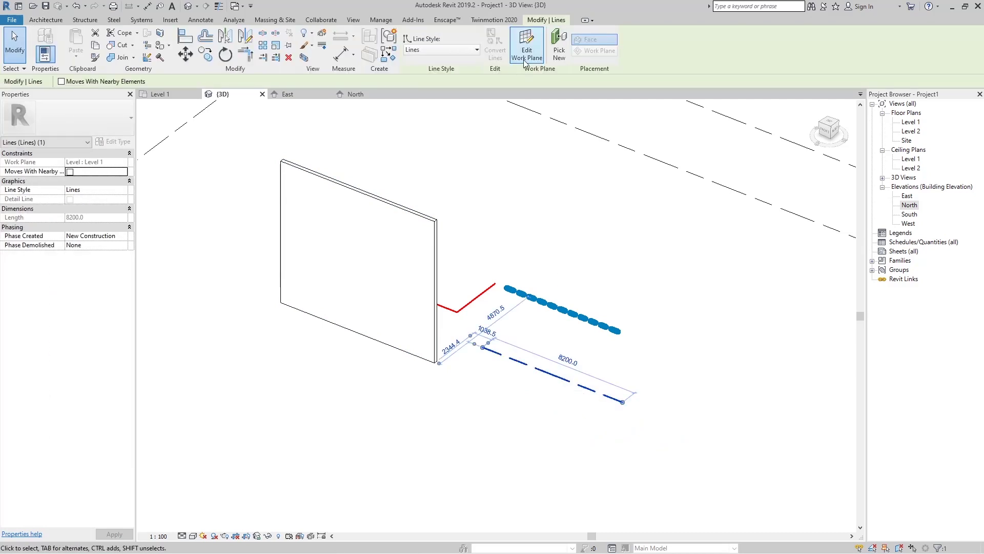
click(559, 46)
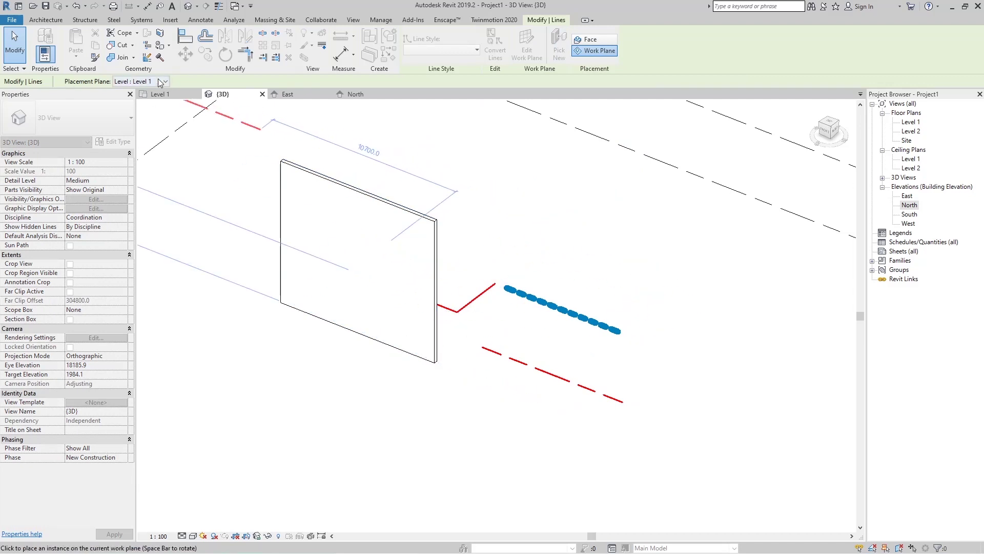
key(Escape)
key(Escape)
- Start a model line in the 3D view and pick the front face of the wall as its work plane
shift+middle_drag(595, 391, 538, 333)
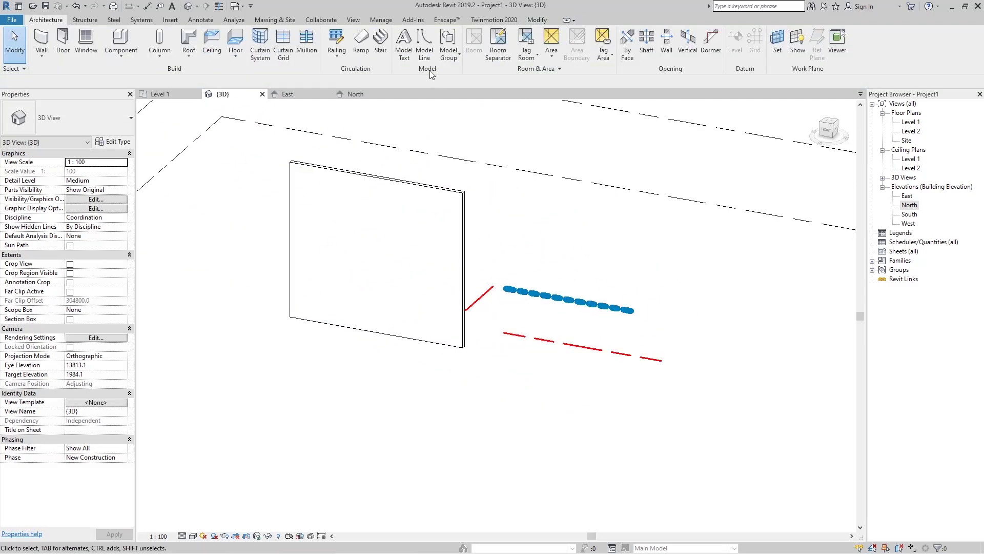
click(425, 50)
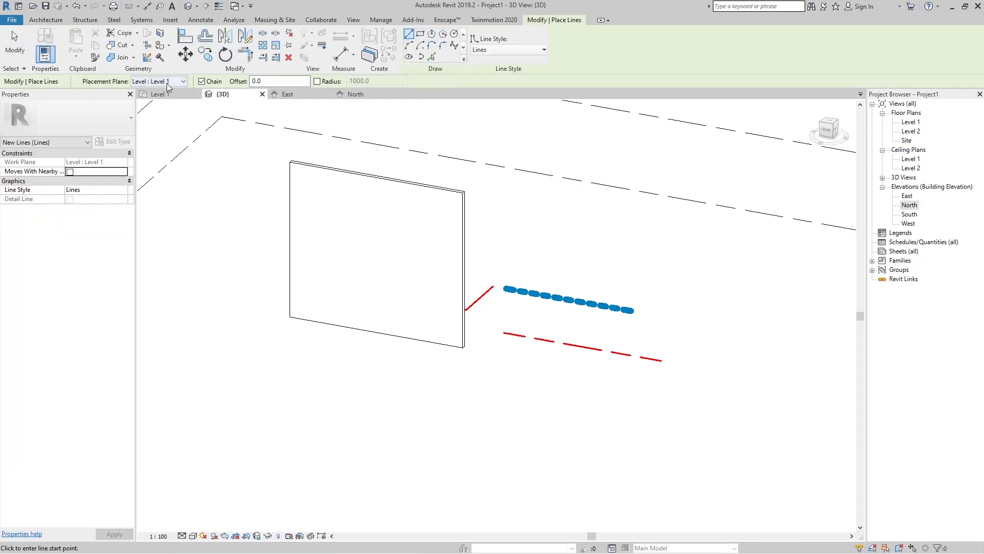
click(167, 83)
click(161, 109)
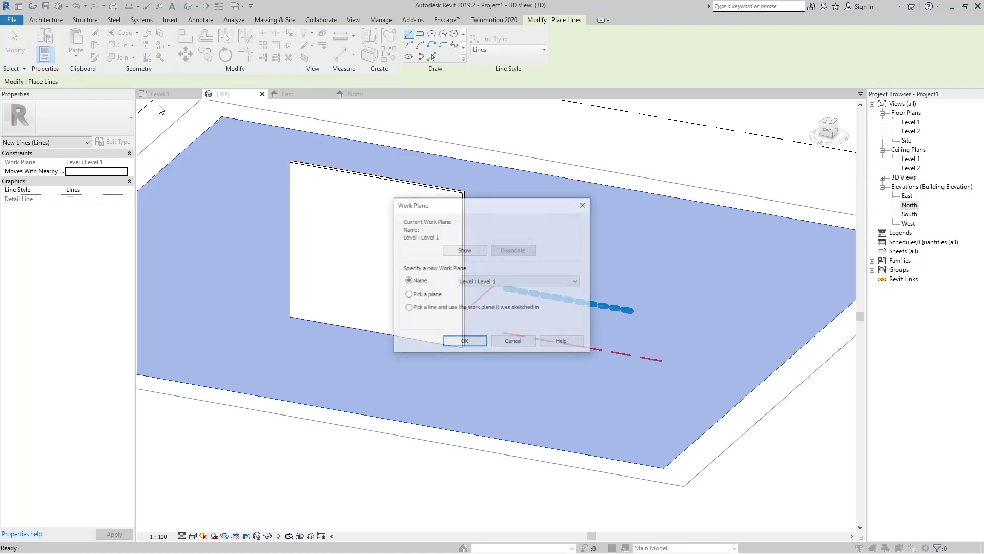
click(429, 295)
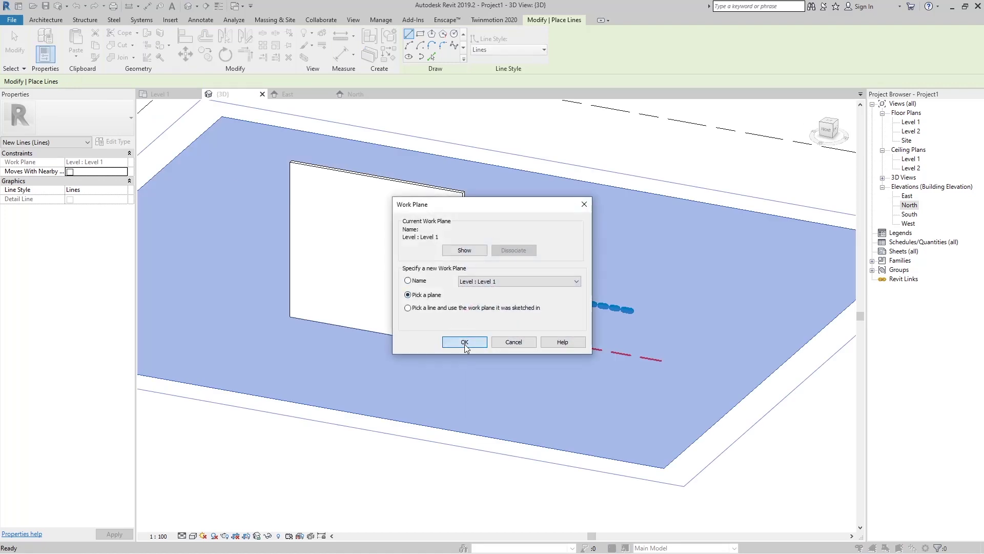
click(465, 341)
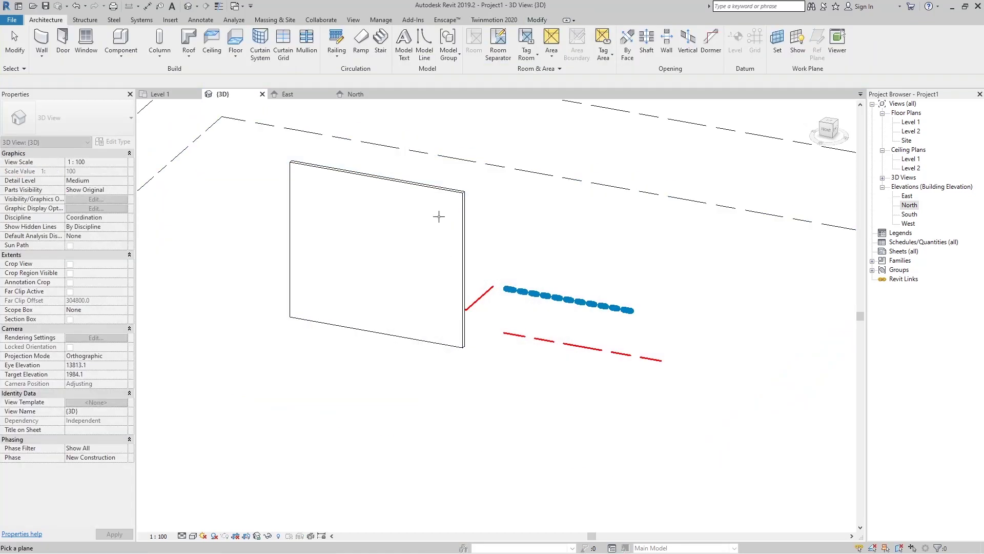
click(451, 192)
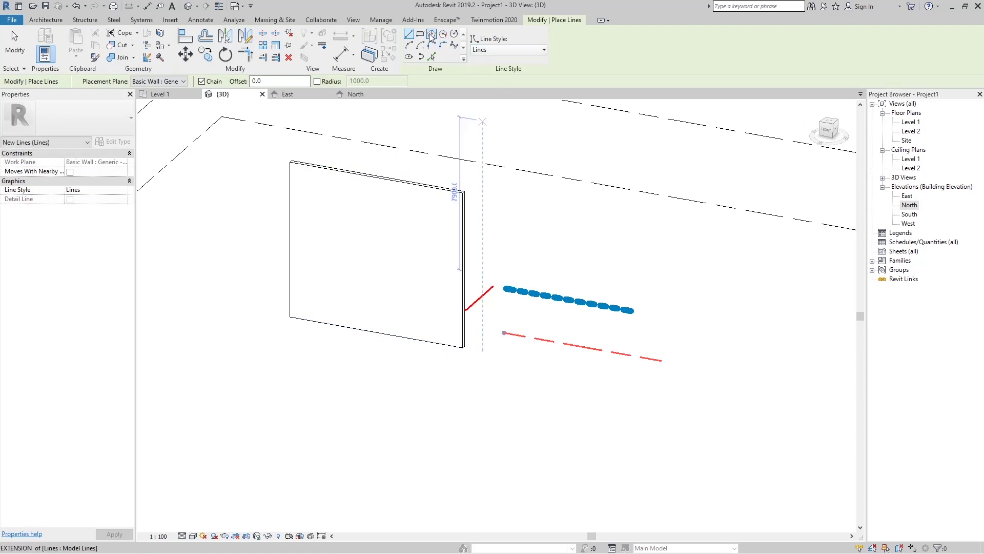
- Draw a model line rectangle about 3300 by 2400 mm in the Lines style on the upper part of the wall face
click(420, 34)
click(333, 196)
click(397, 253)
shift+middle_drag(422, 285, 430, 255)
key(Escape)
key(Escape)
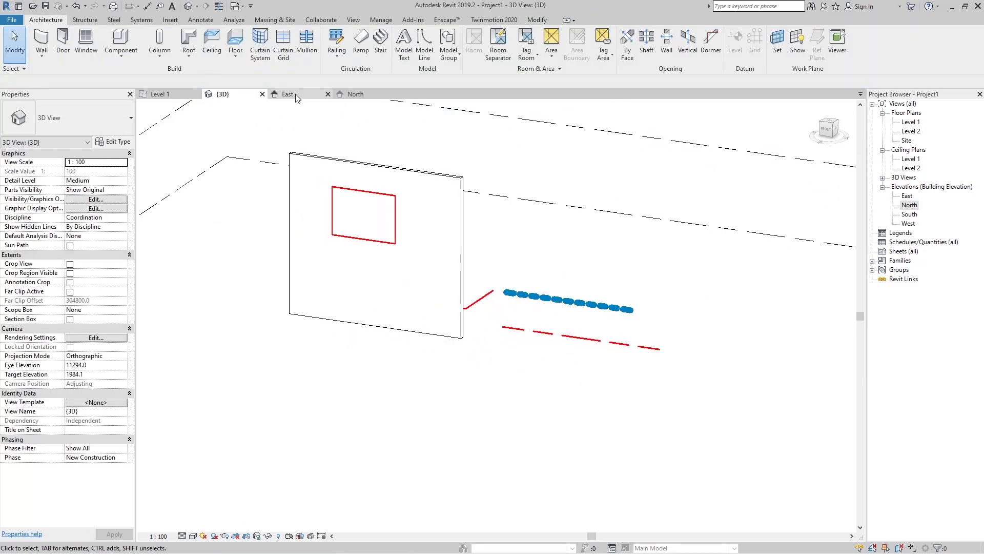
- Check the rectangle on the wall in the East, North and South elevations, selecting the wall in the North elevation
click(288, 94)
click(356, 94)
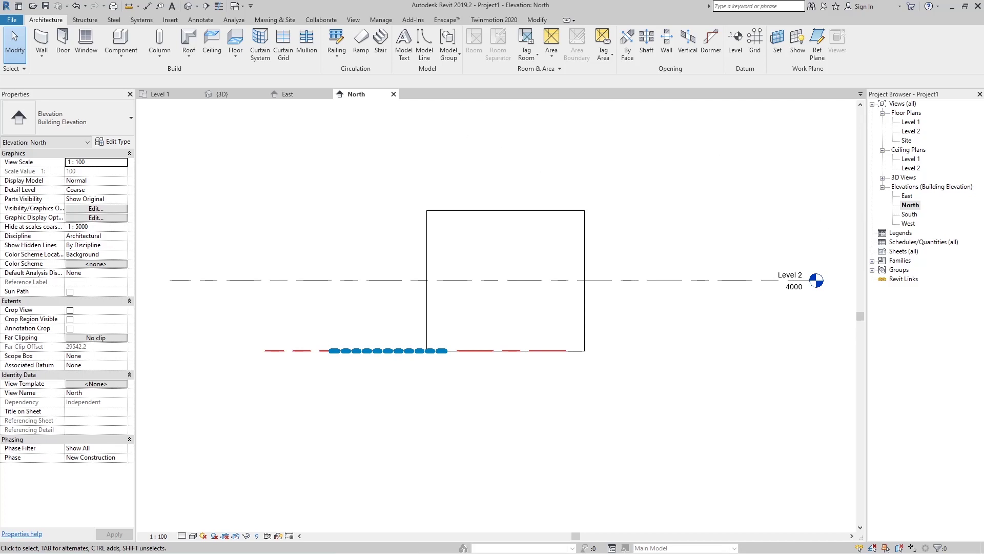
double_click(908, 216)
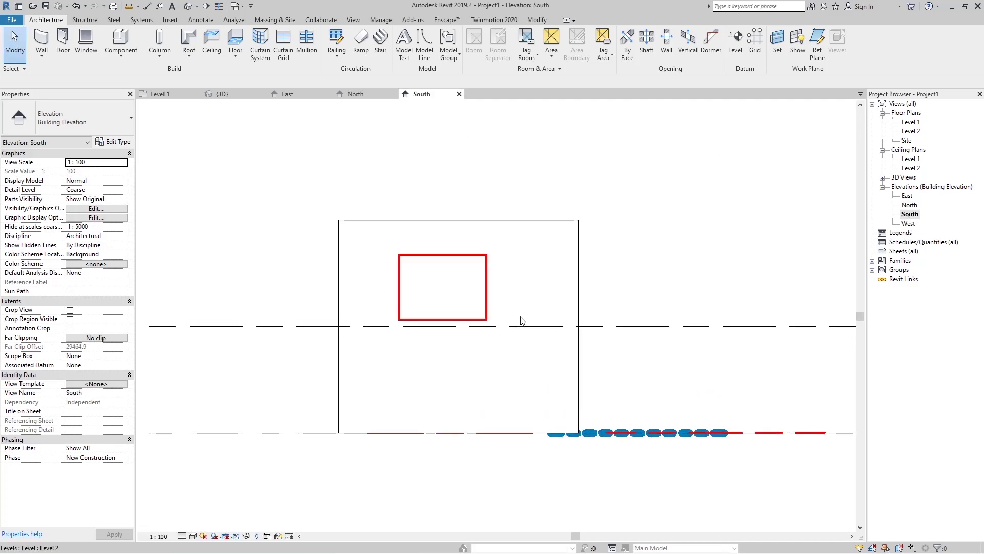
scroll(476, 277, down, 2)
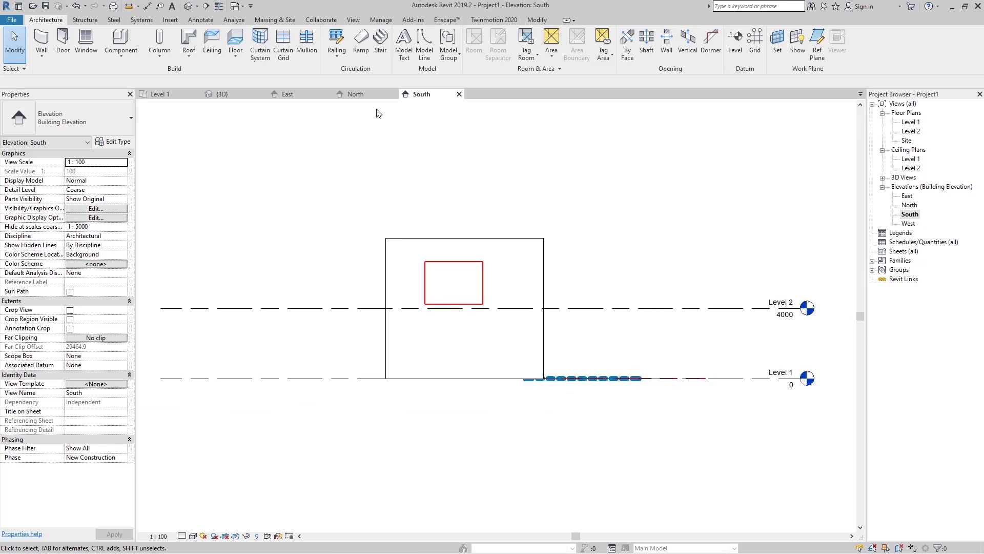
click(357, 95)
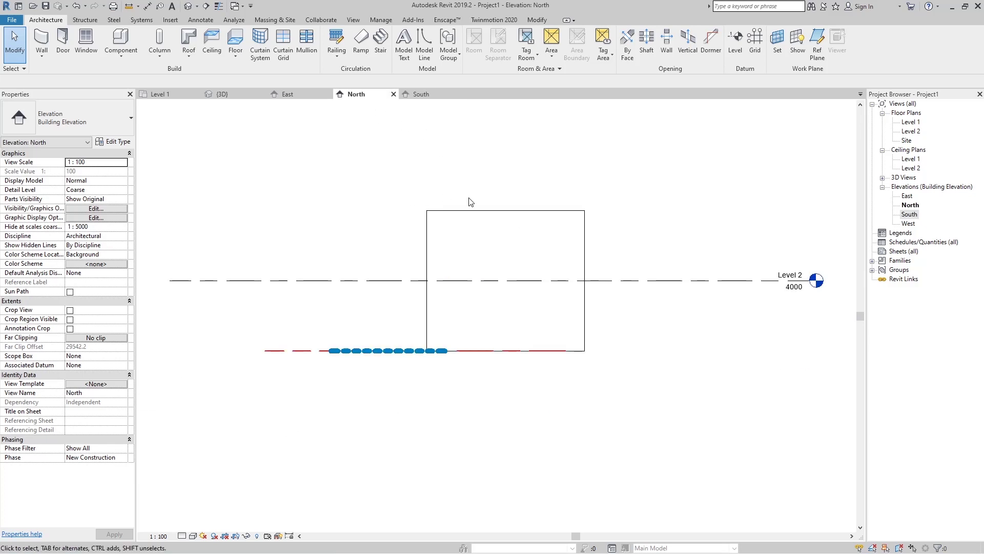
click(465, 214)
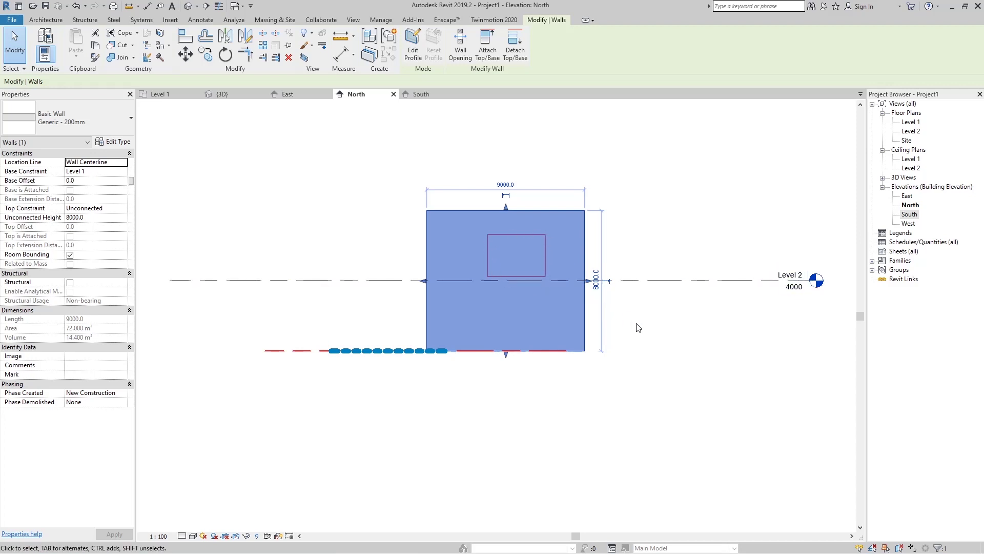
click(310, 200)
- Inspect the properties of a rectangle edge on the wall in 3D and of a Thin Lines edge in the Level 1 plan
click(222, 94)
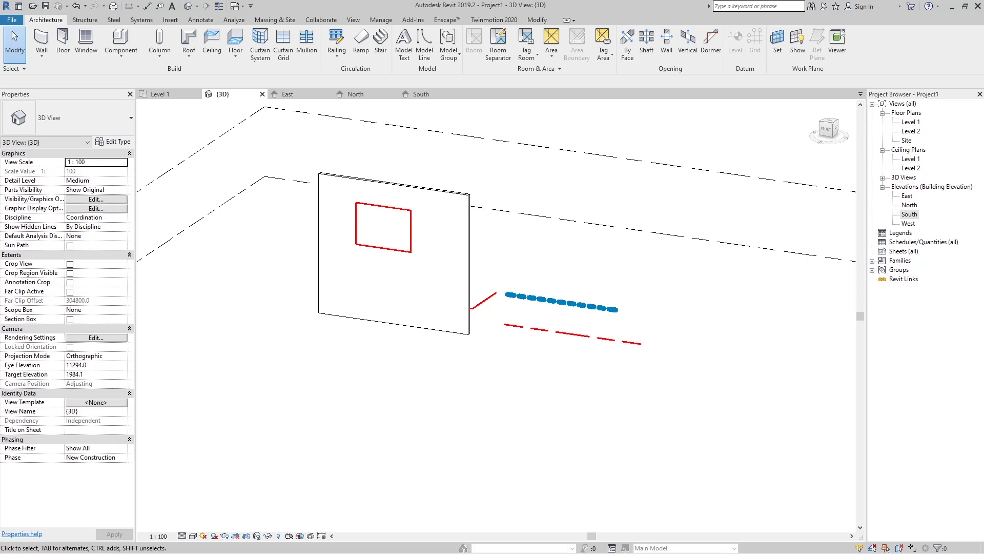
click(411, 231)
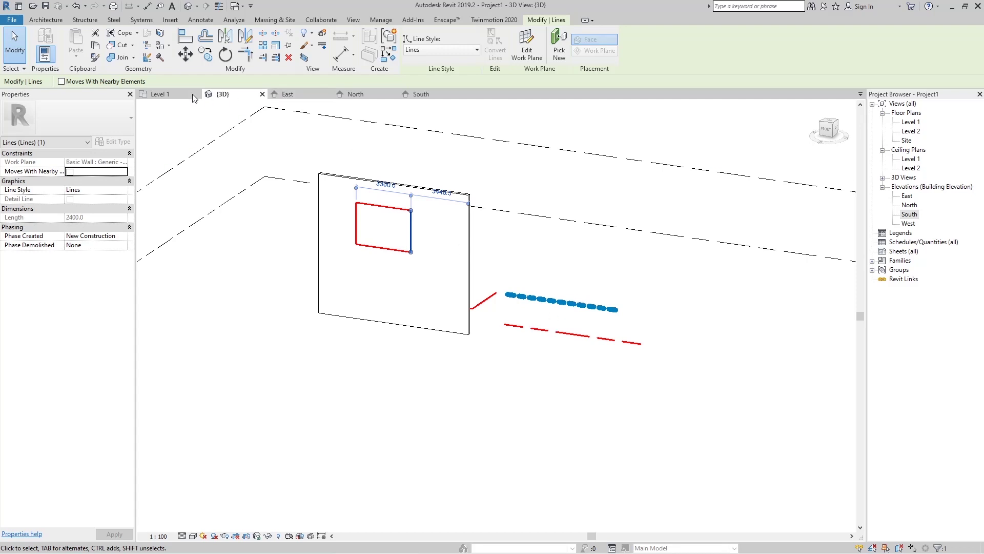
click(177, 94)
key(Escape)
click(696, 315)
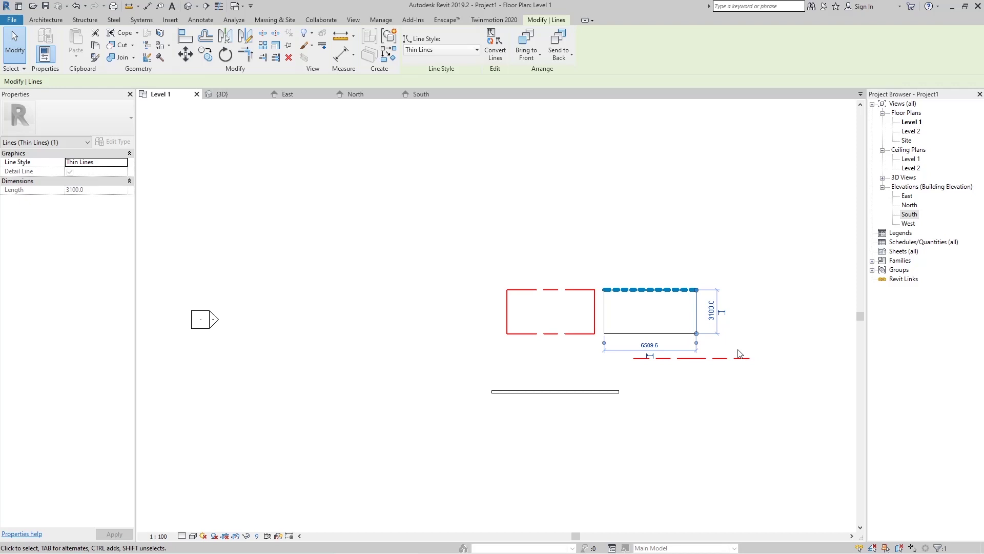
key(Escape)
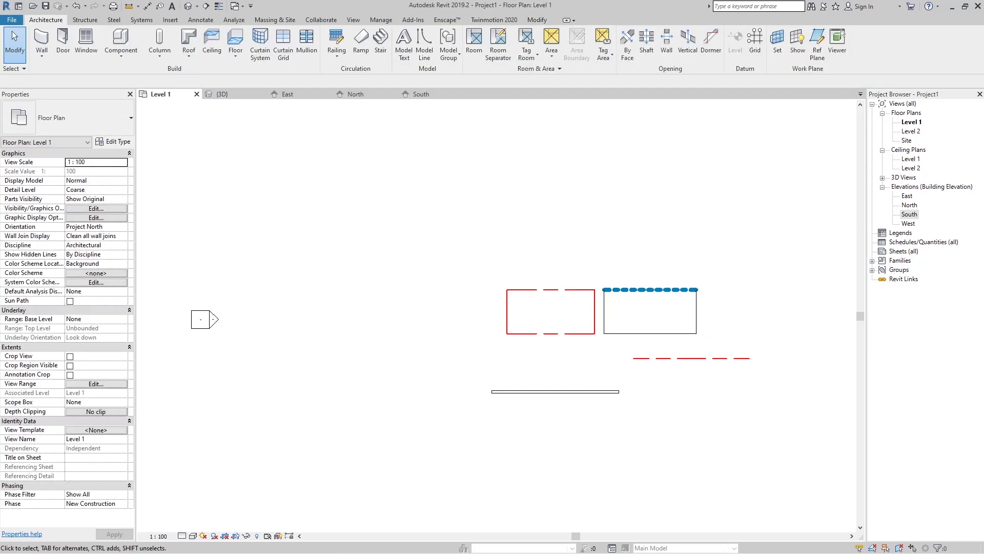